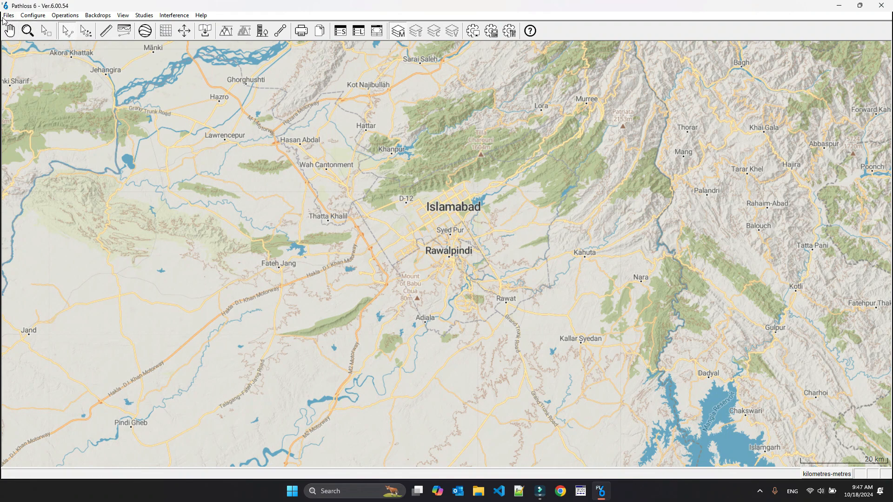
Open the recent project pathloss-6-course.gr6
click(8, 16)
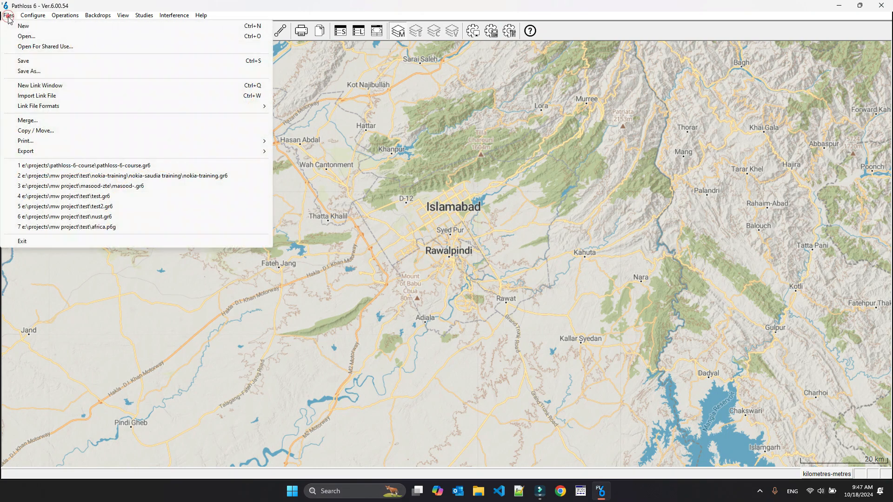
click(111, 165)
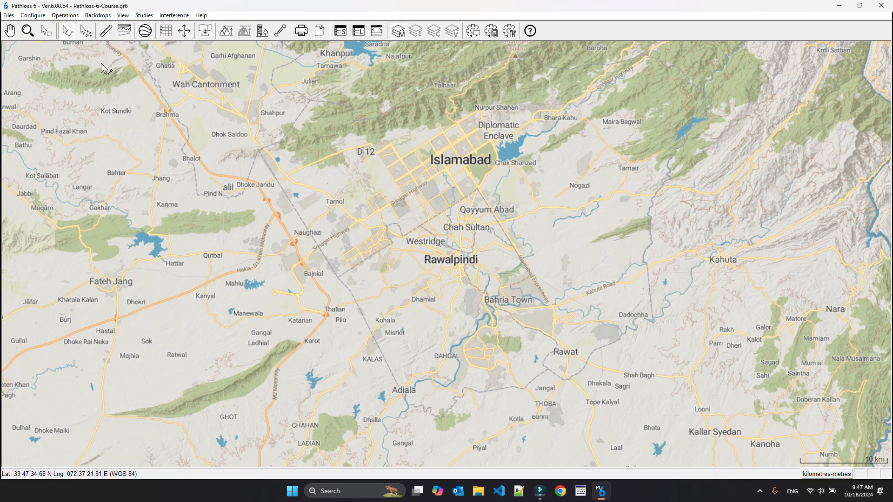
Review the site coordinate and Primary DEM settings in the project's GIS configuration and leave it without changes
click(34, 15)
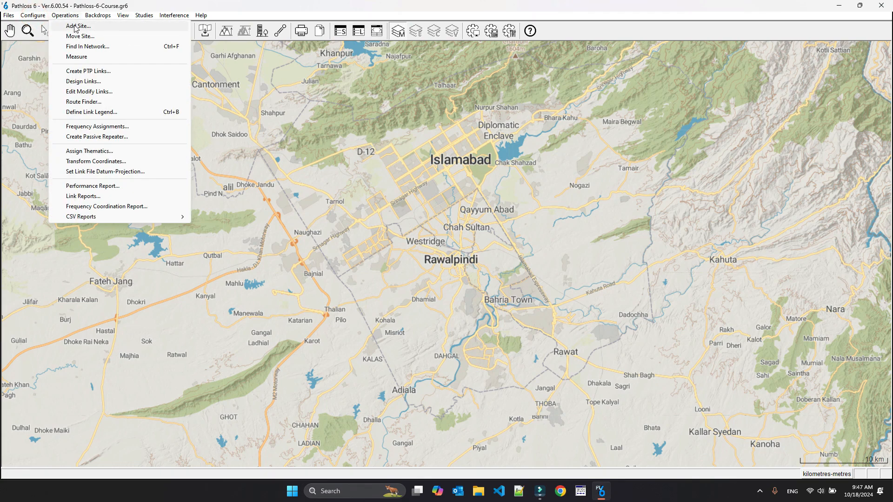
mouse_move(76, 26)
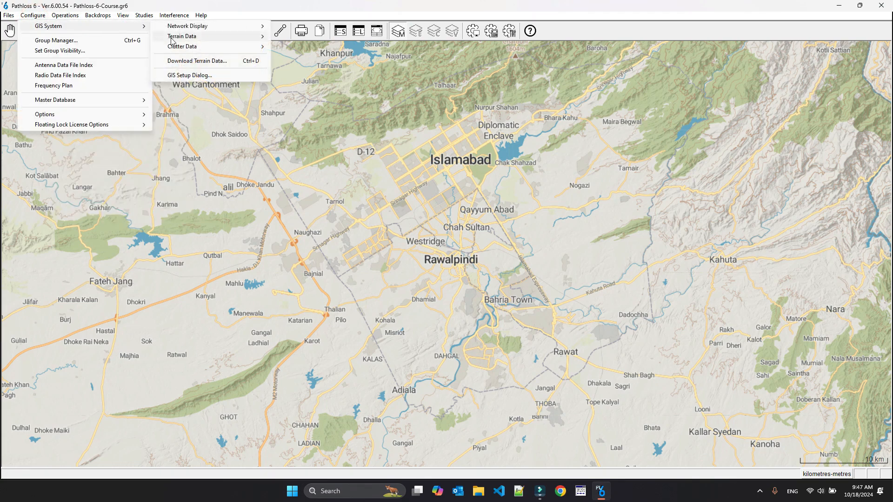
click(199, 75)
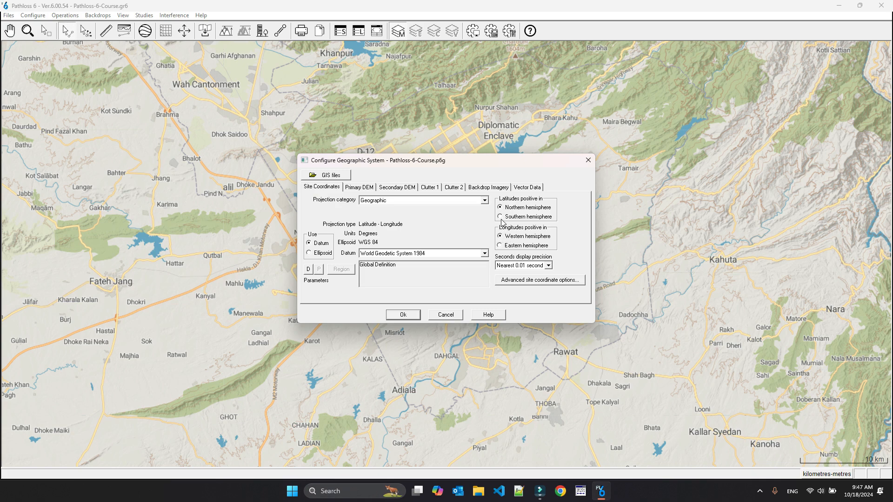
click(358, 187)
click(349, 234)
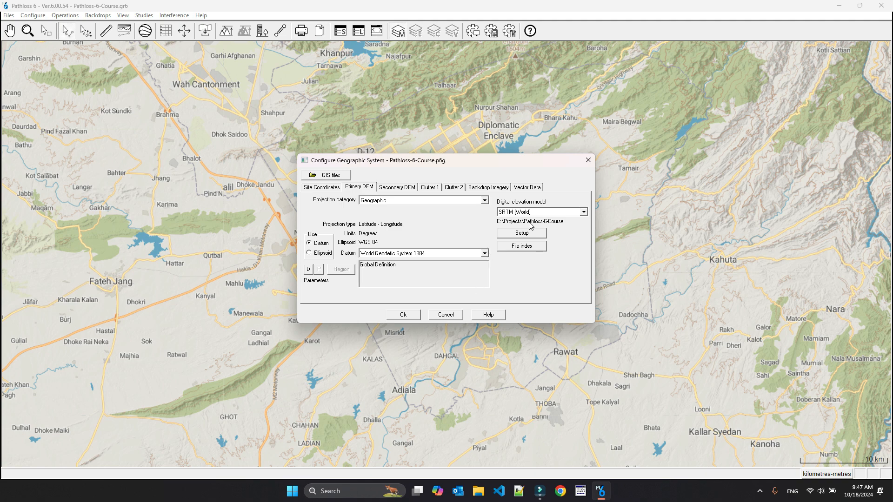
click(446, 315)
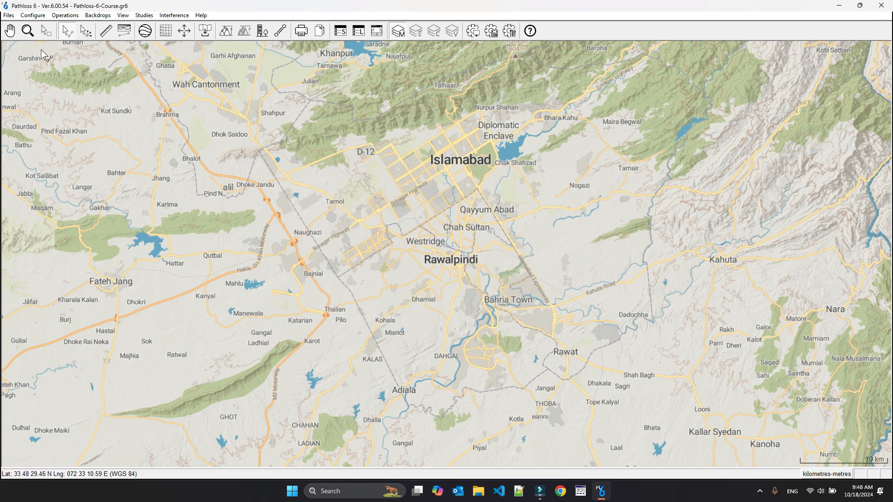
click(9, 15)
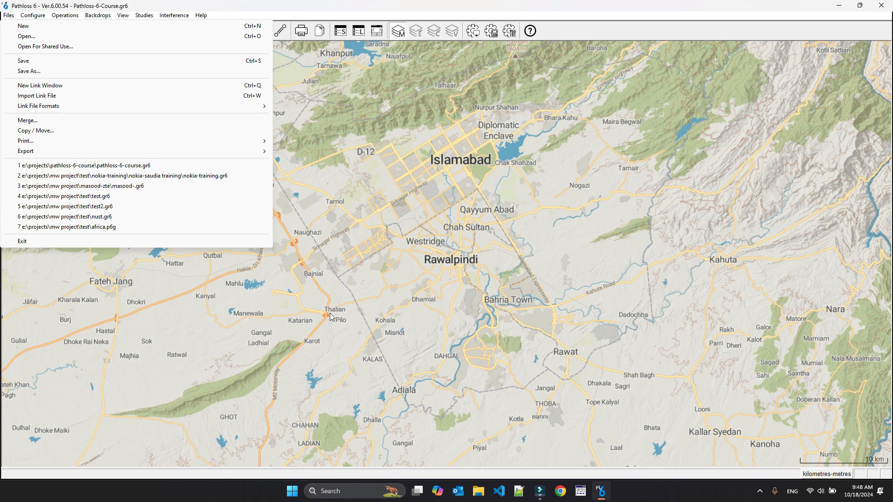
click(363, 310)
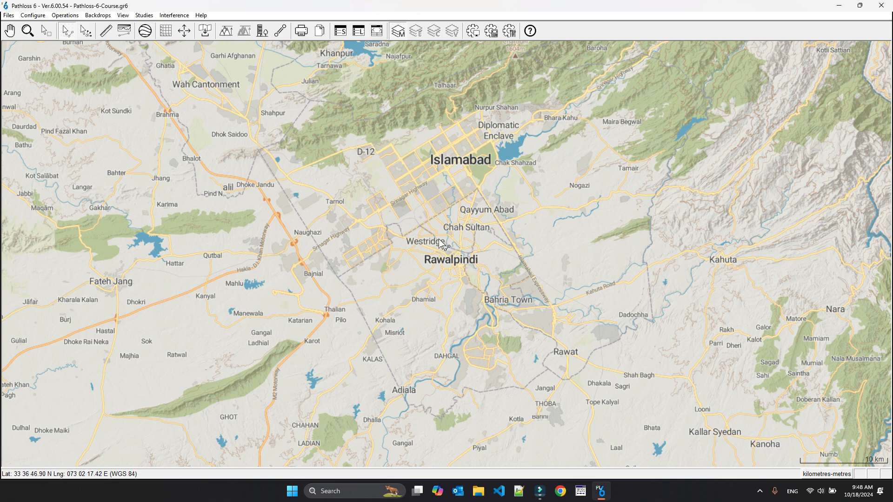
Bring southern Ghana, around Accra, Koforidua and Kumasi, into view on the map
scroll(446, 253, down, 1)
scroll(446, 254, down, 1)
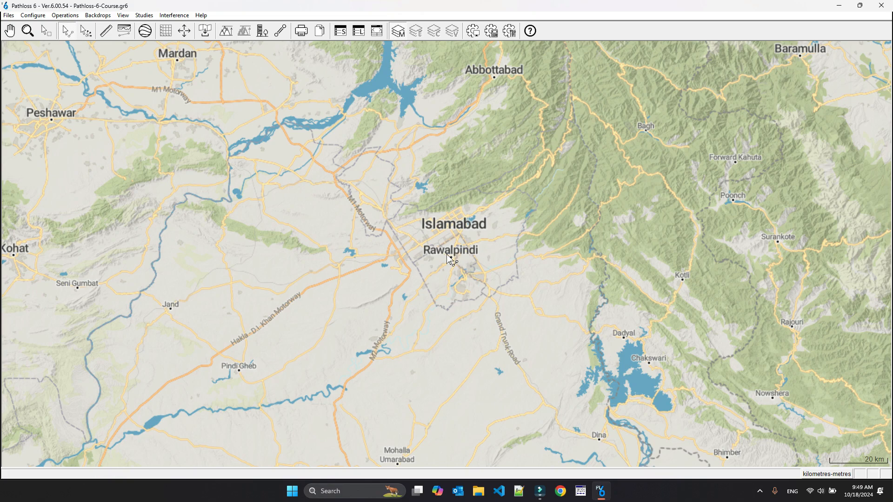
scroll(446, 254, down, 3)
scroll(446, 254, down, 4)
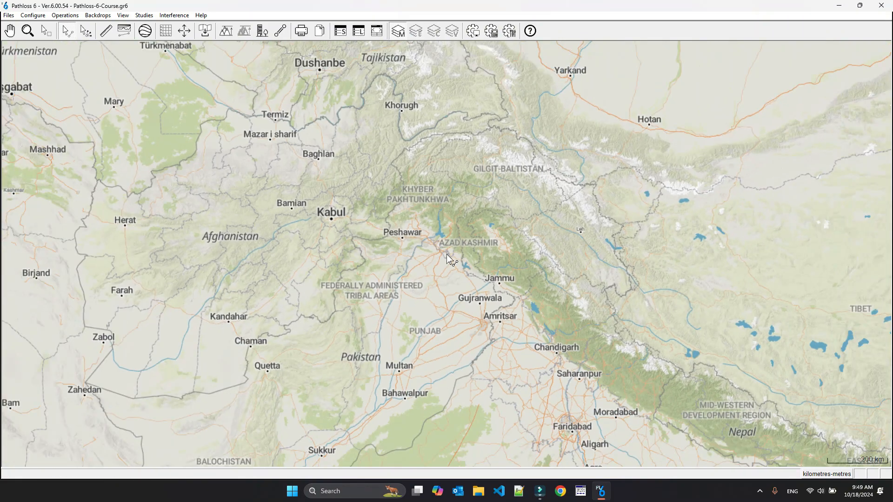
scroll(446, 254, down, 1)
drag(390, 377, 453, 202)
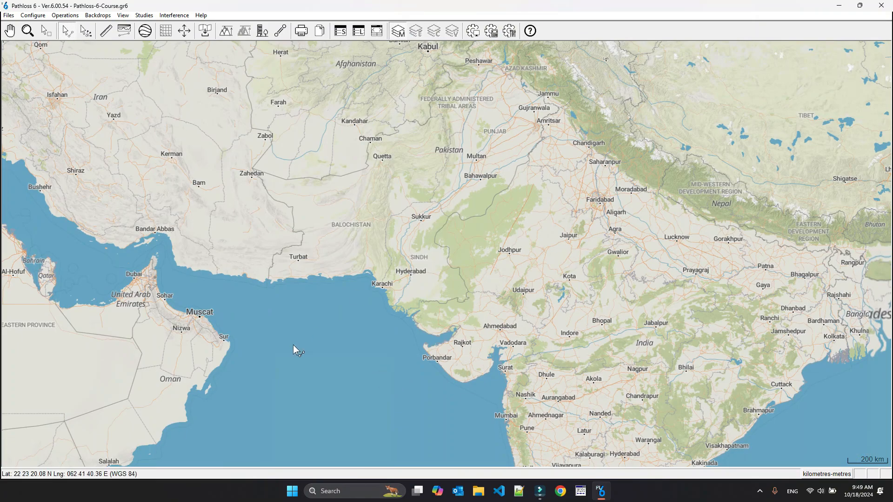
drag(293, 347, 586, 293)
drag(302, 372, 588, 252)
drag(395, 330, 523, 290)
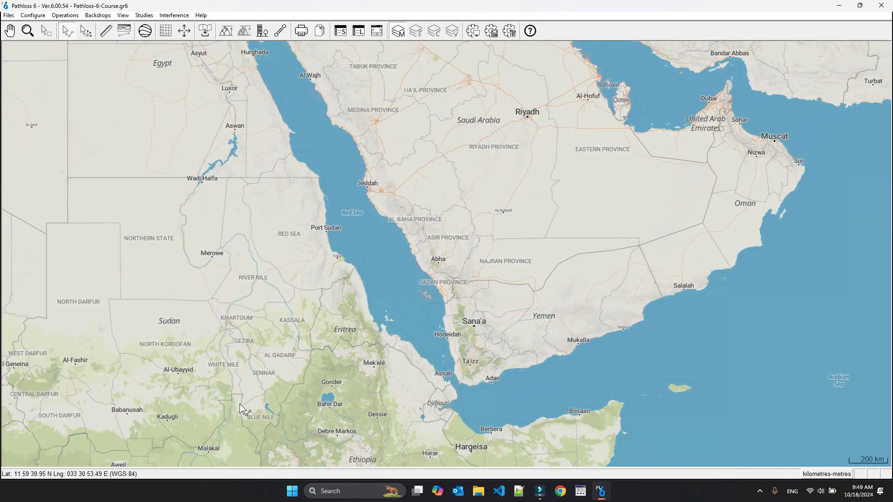
drag(262, 396, 363, 354)
drag(239, 403, 555, 230)
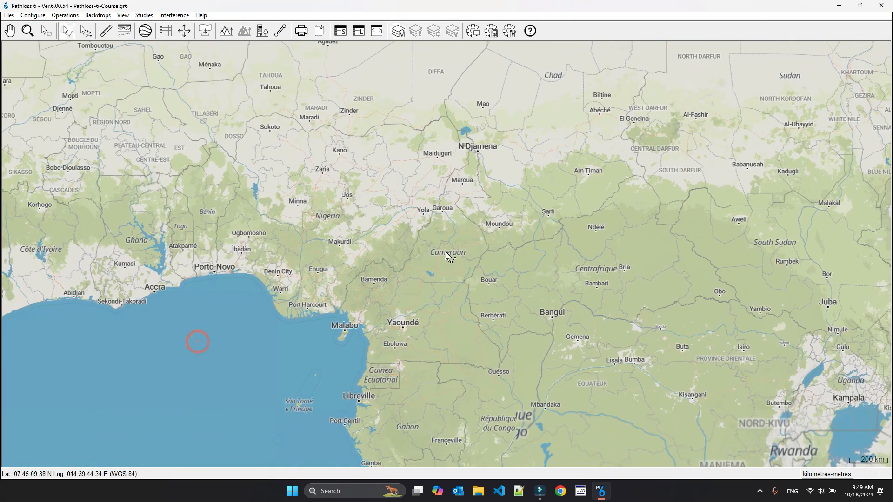
drag(193, 283, 316, 304)
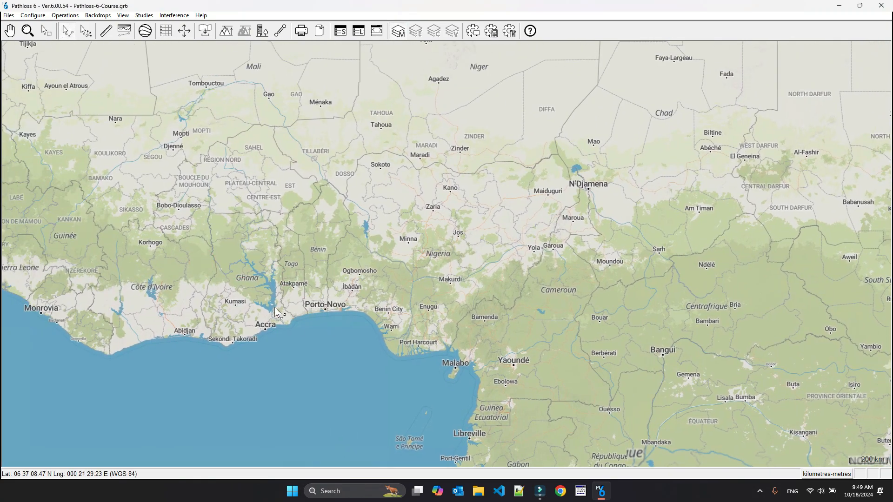
scroll(255, 312, up, 1)
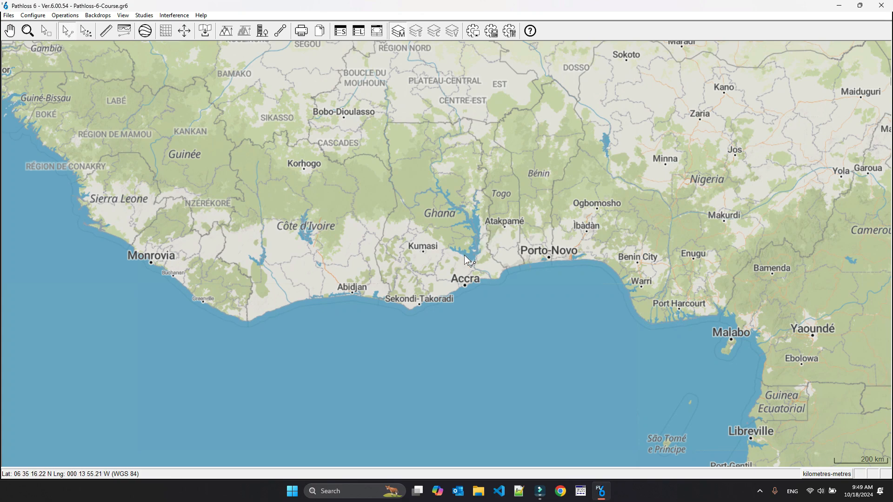
scroll(447, 255, up, 2)
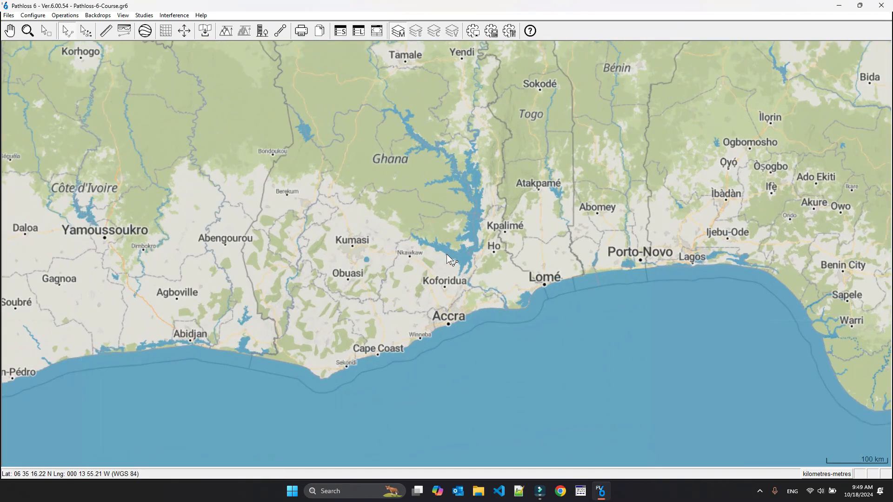
scroll(446, 255, up, 1)
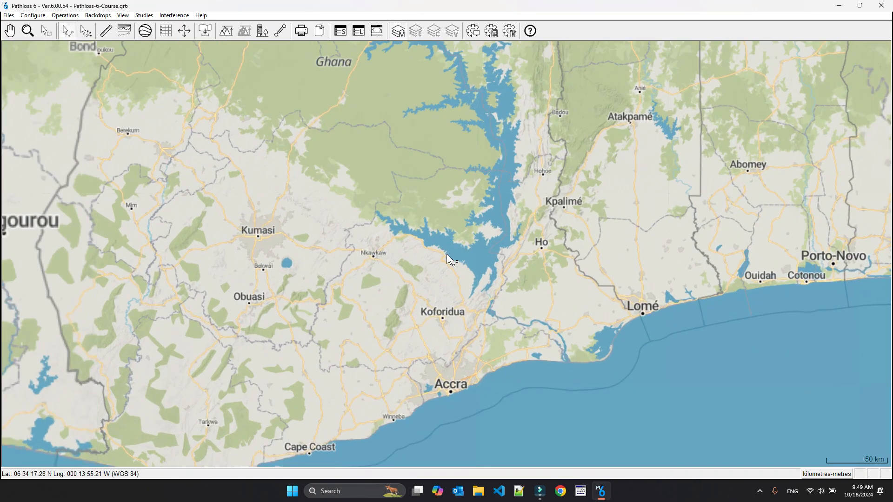
drag(458, 222, 428, 227)
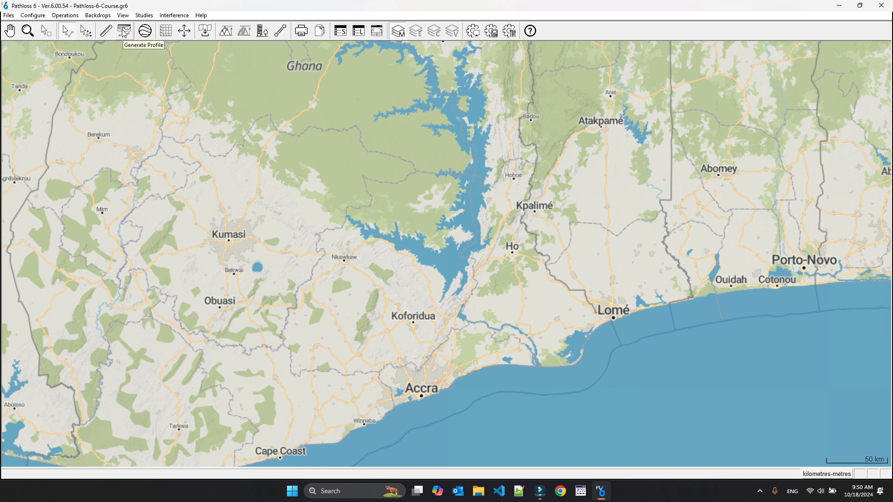
Try to generate a terrain profile about 37 km long running east from just northeast of Koforidua, and close the profile view
click(123, 31)
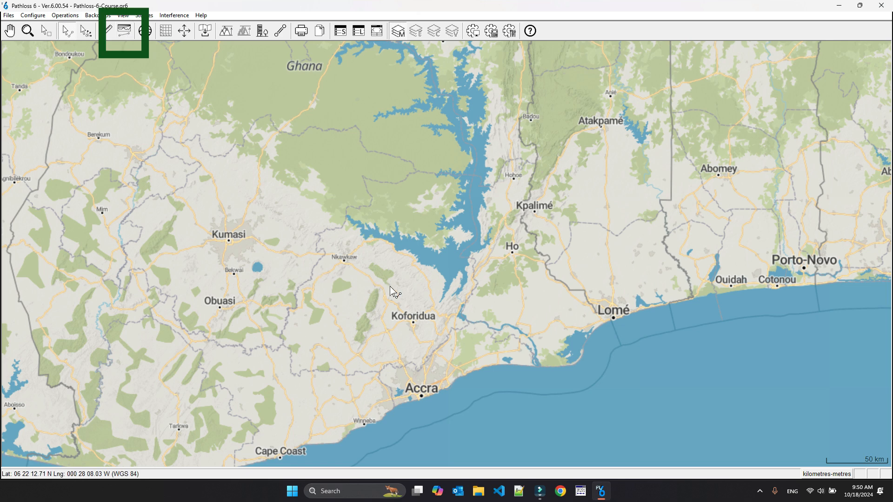
click(123, 31)
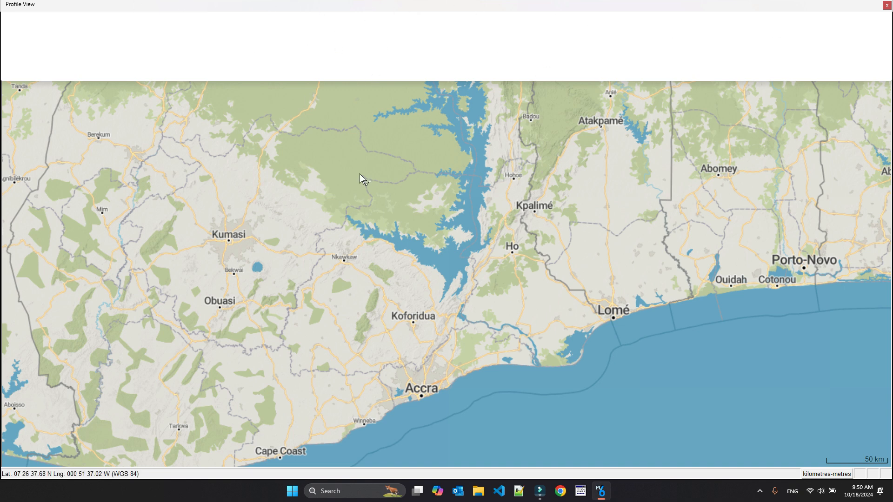
click(428, 301)
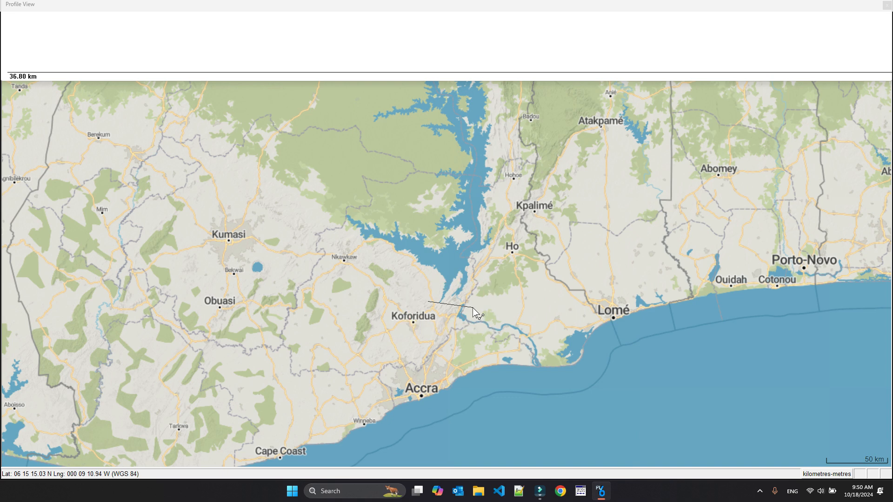
click(473, 308)
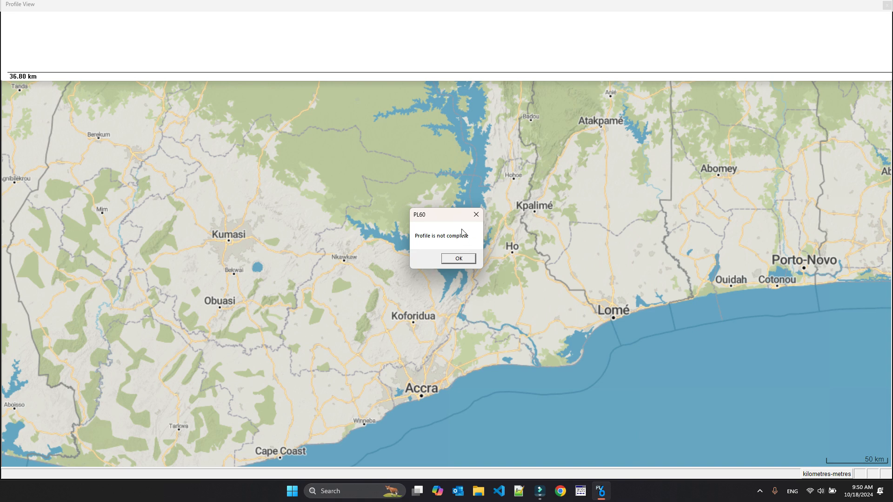
click(459, 259)
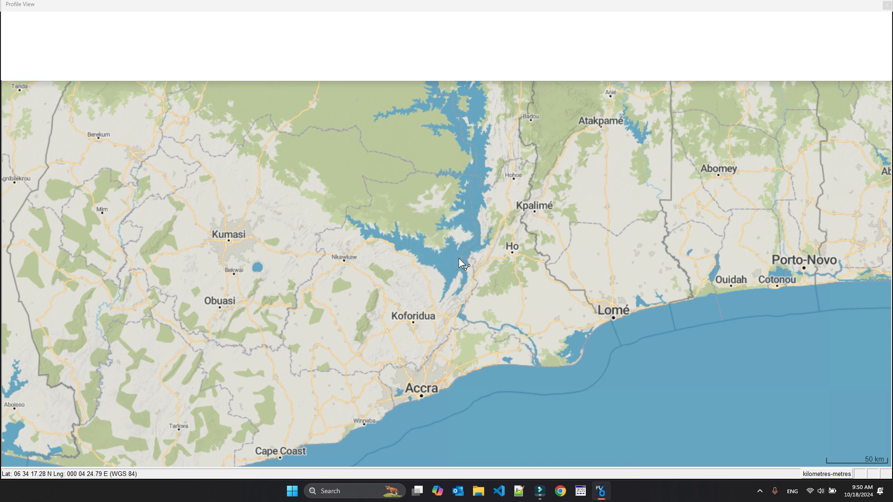
click(885, 5)
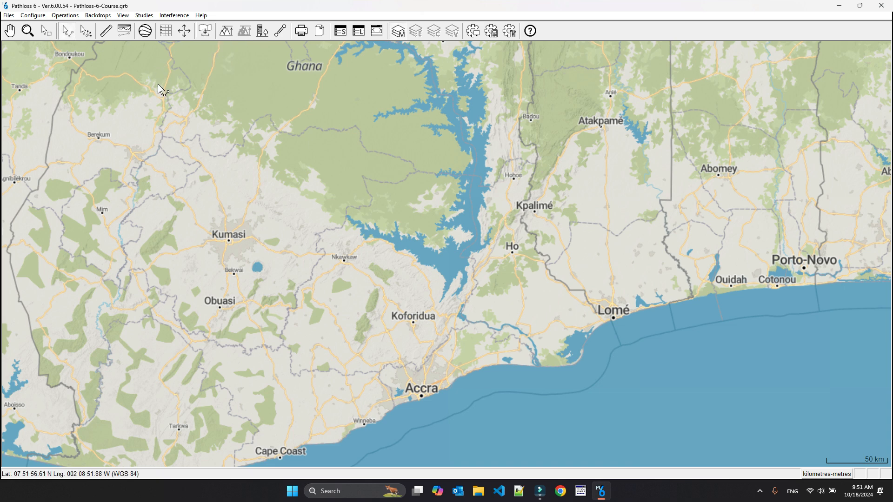
Check the bounding coordinates, data types and target folder for the terrain data download, and close the dialog
click(32, 16)
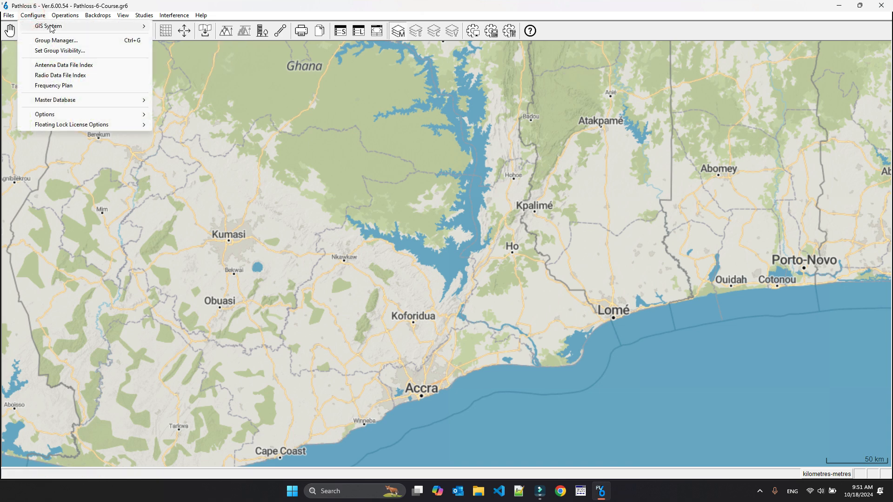
click(119, 15)
click(33, 15)
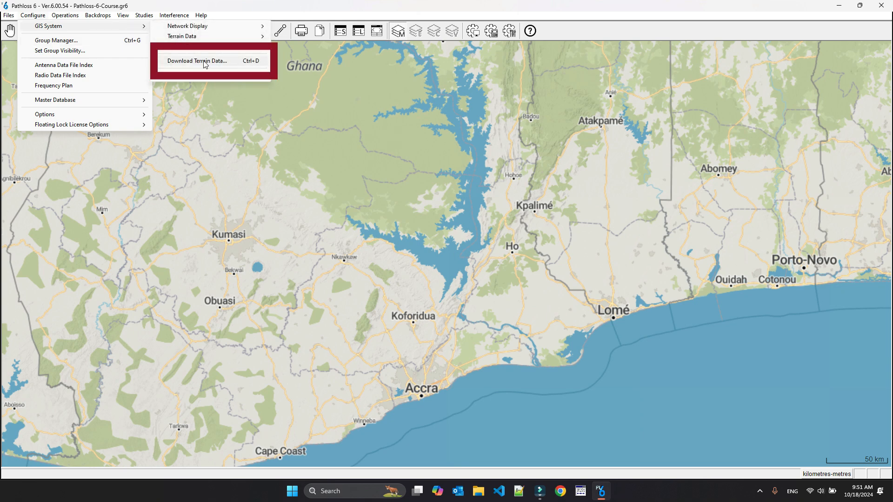
click(306, 135)
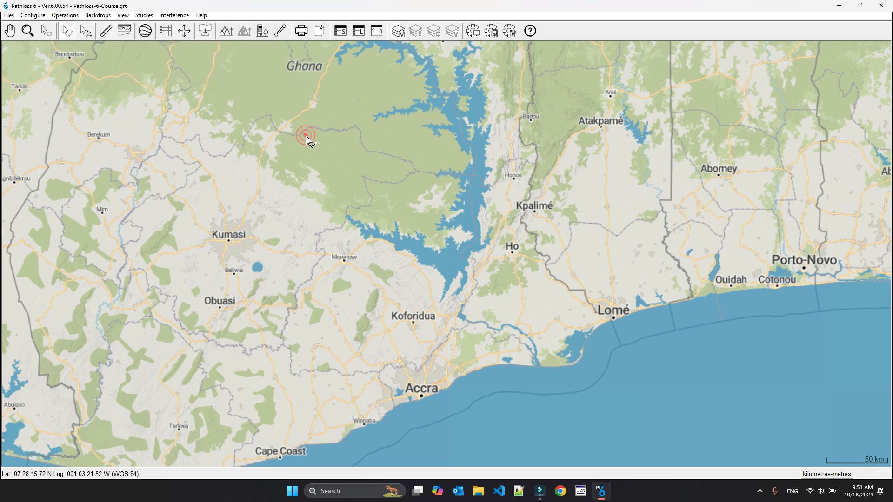
click(205, 31)
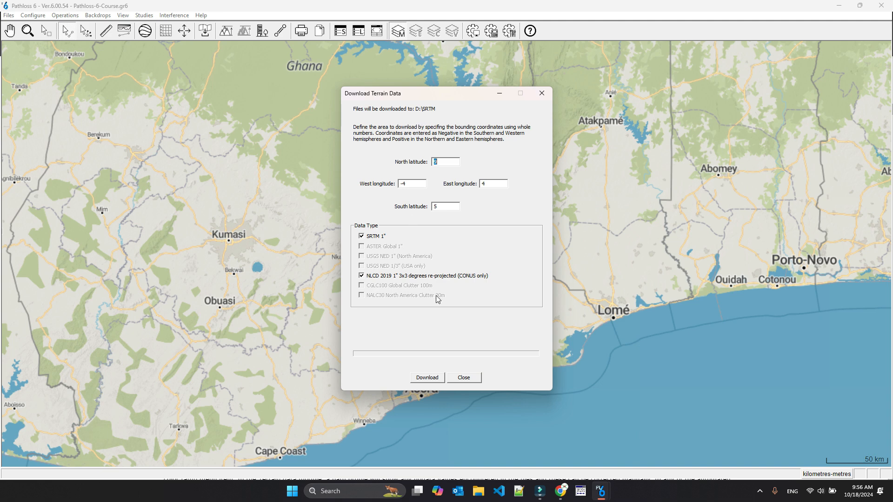
click(464, 376)
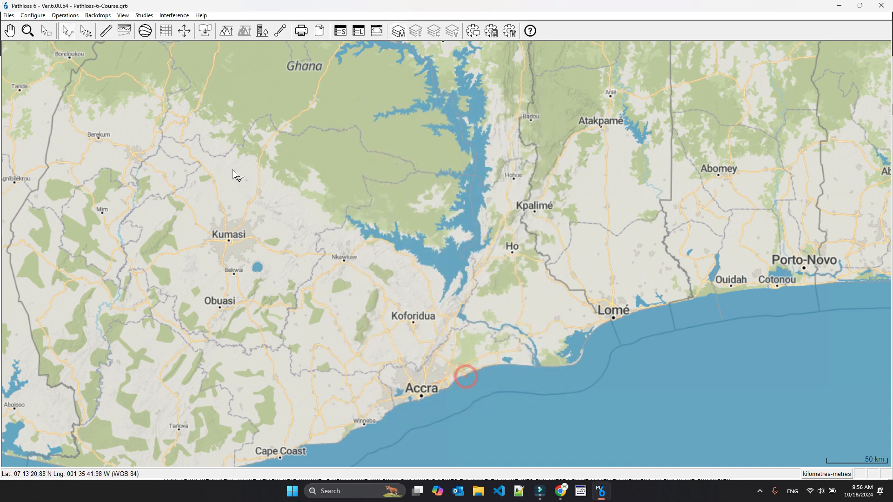
Check the GIS directory setting under Startup and Defaults in the program options, browse drives E: and D:, and close without choosing a folder
click(38, 17)
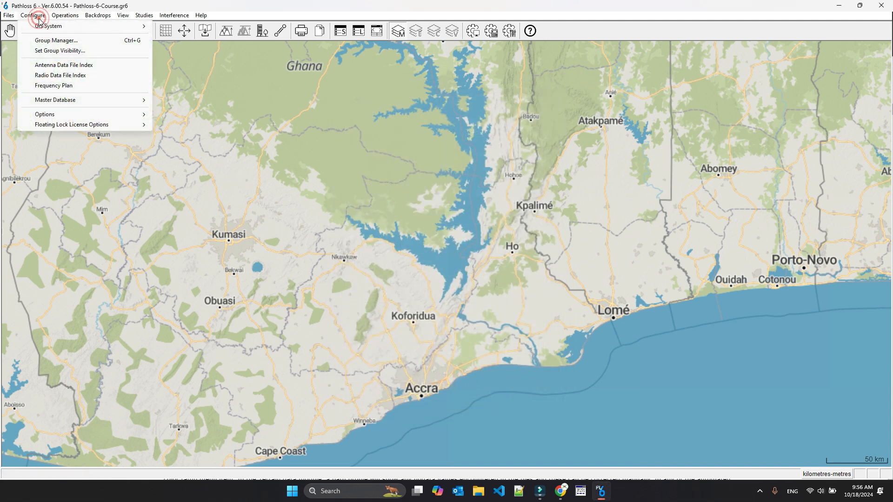
mouse_move(82, 116)
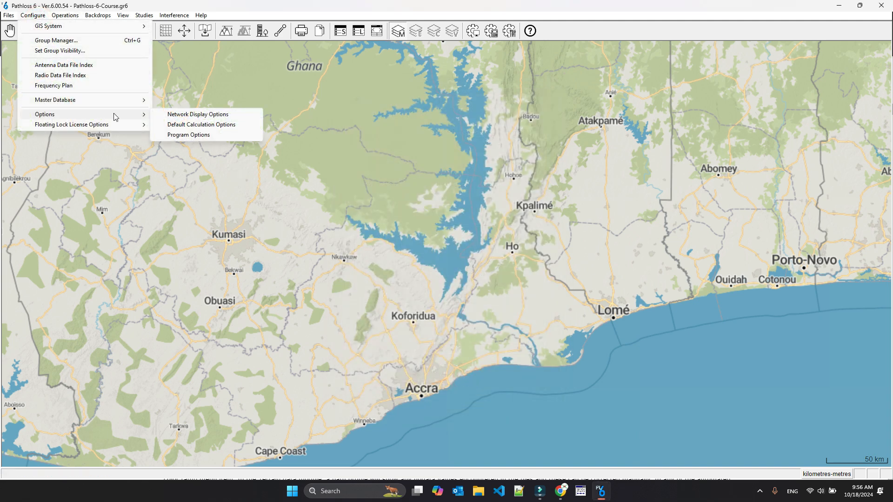
click(187, 135)
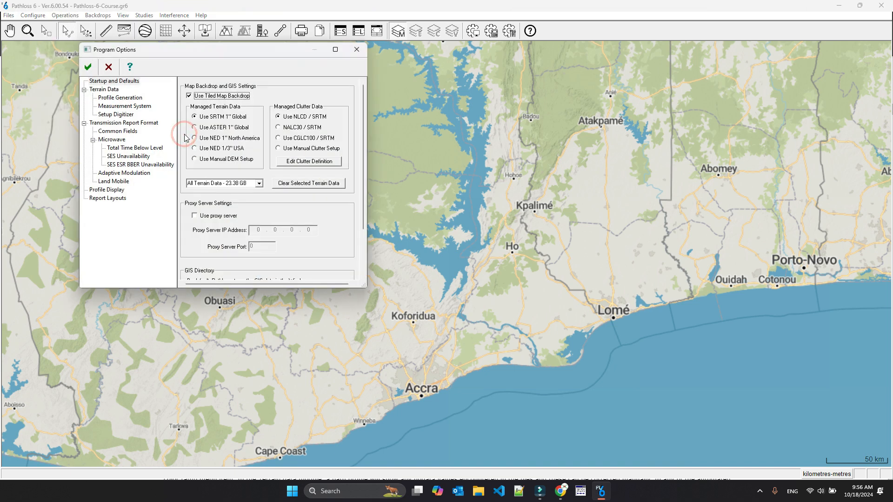
click(130, 80)
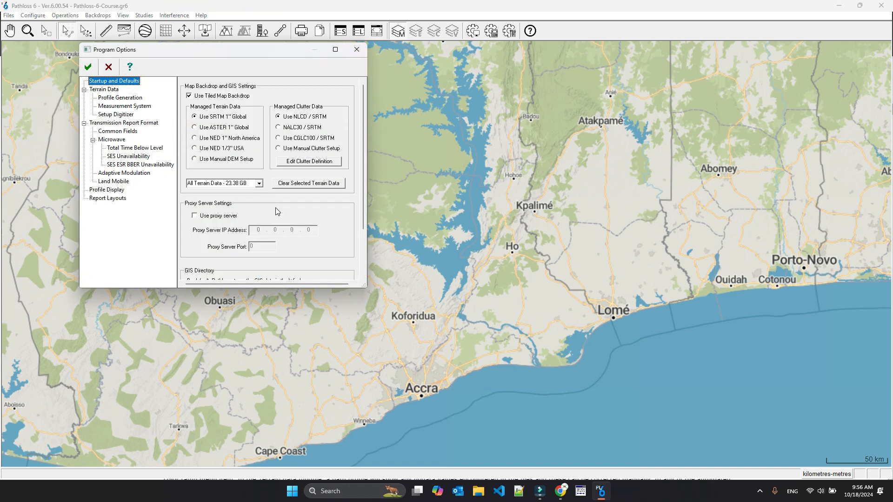
scroll(277, 212, down, 2)
scroll(277, 212, down, 1)
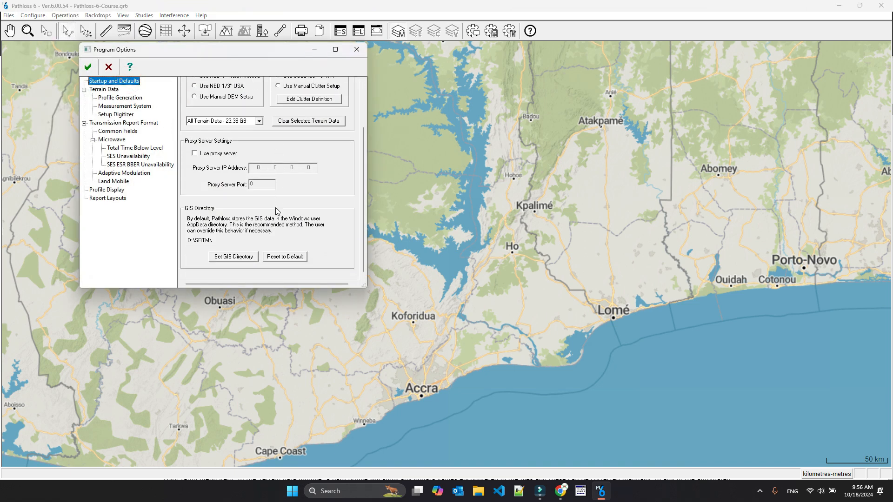
click(239, 257)
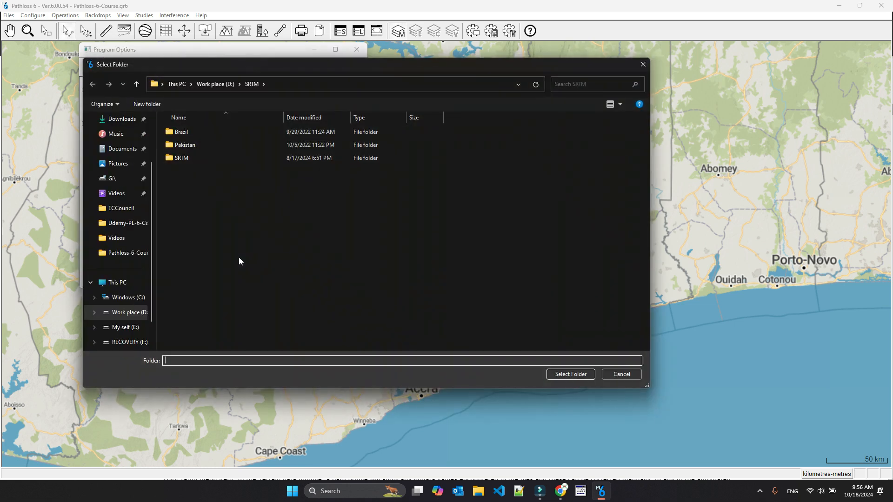
click(125, 329)
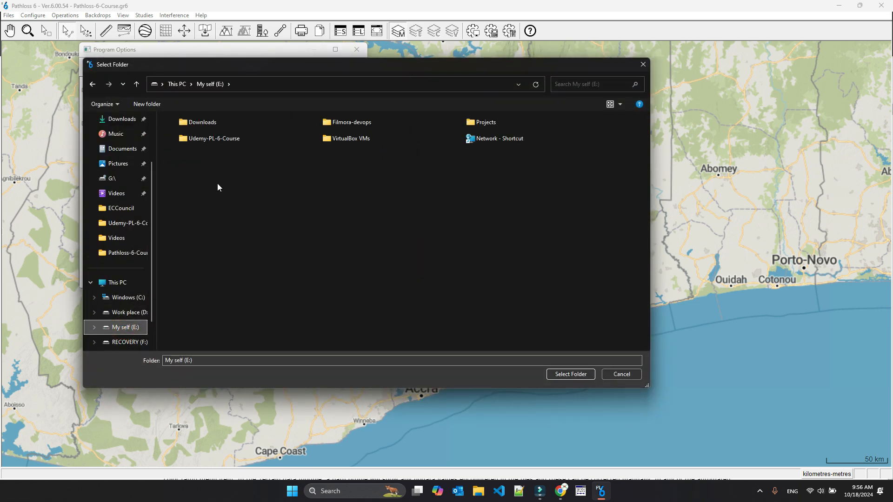
click(133, 313)
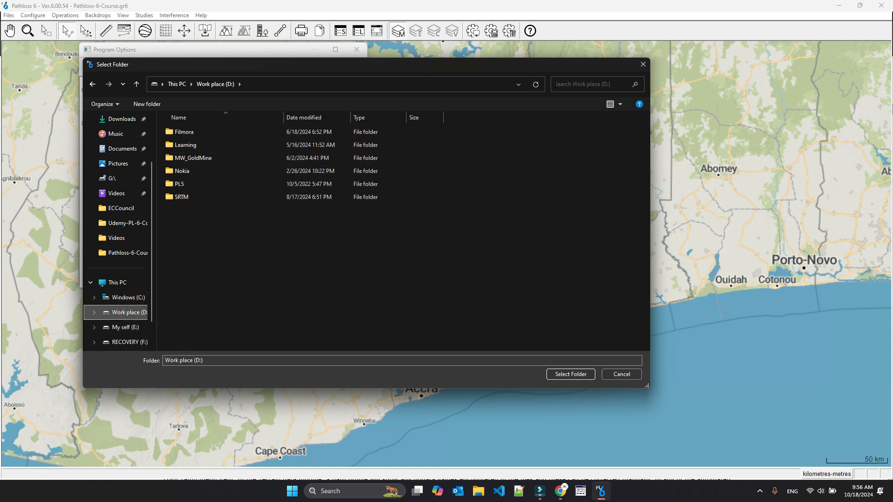
click(643, 64)
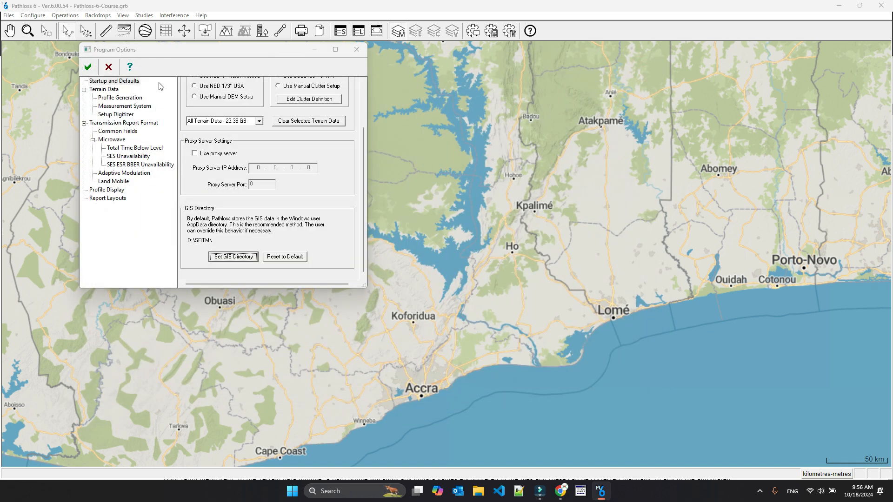
click(357, 50)
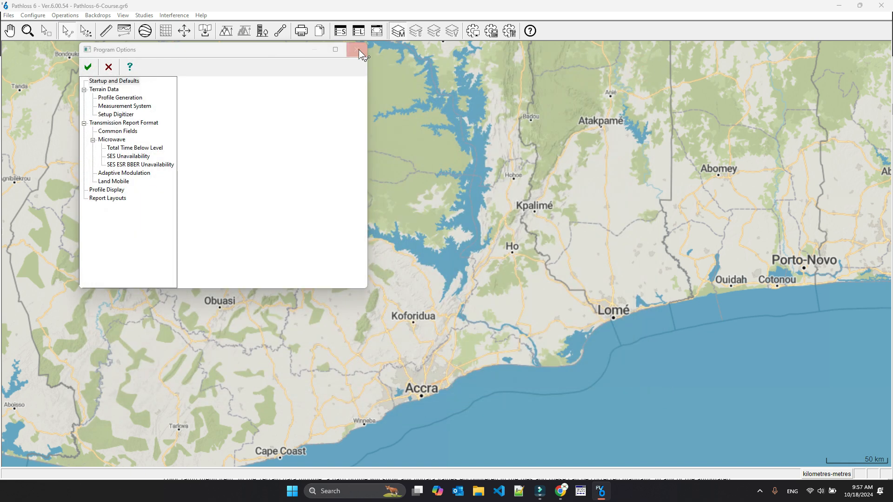
Set the Primary DEM main directory for SRTM (World) to E:\Projects\Pathloss-6-Course\SRTM and save the geographic system changes
click(33, 15)
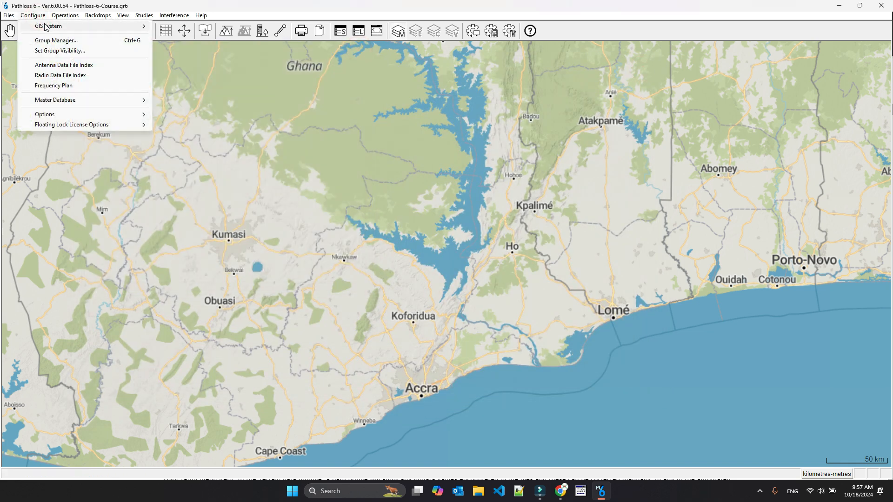
mouse_move(81, 27)
click(220, 76)
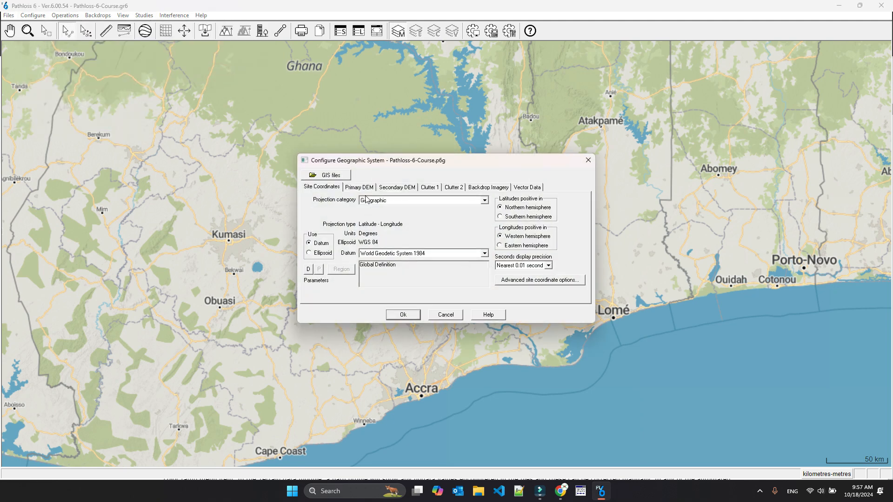
click(366, 188)
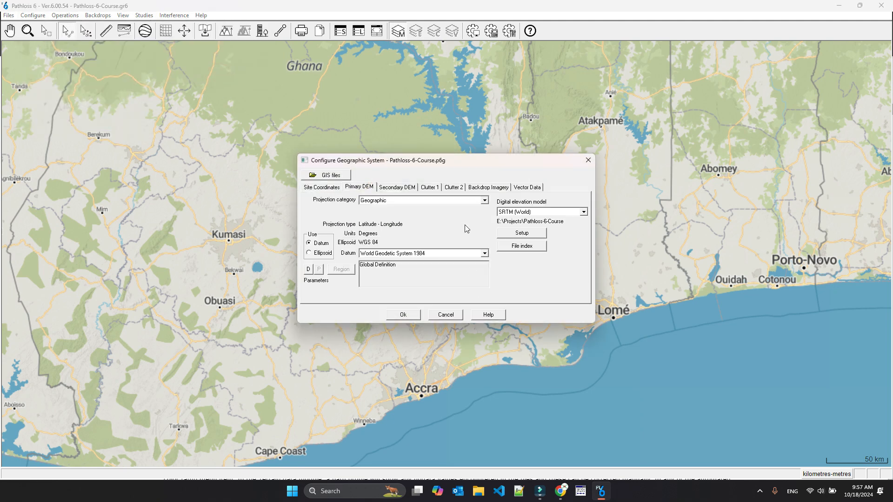
click(528, 234)
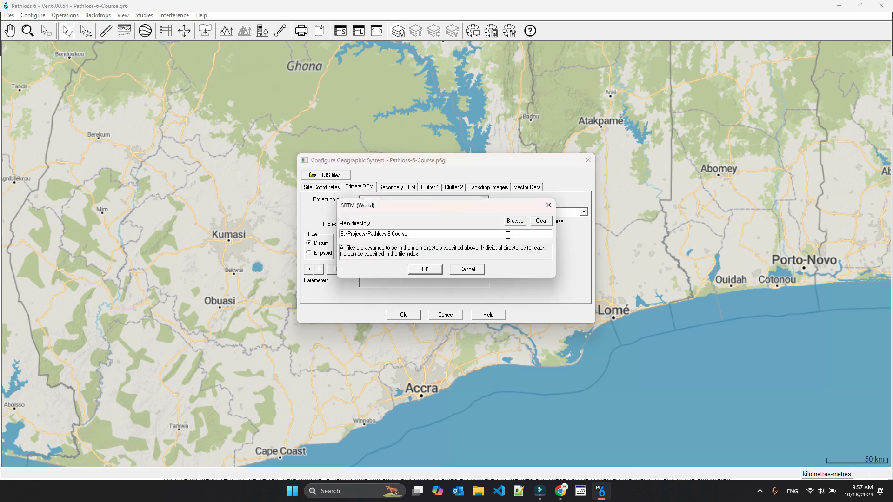
click(515, 221)
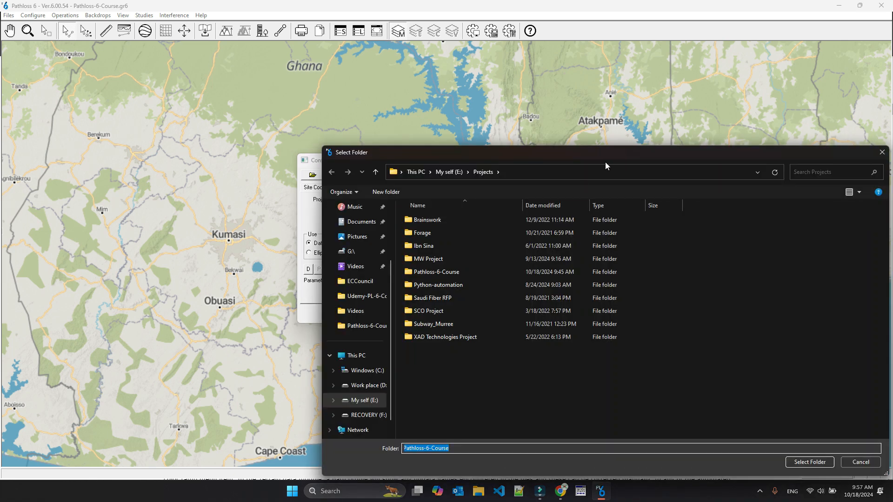
click(473, 270)
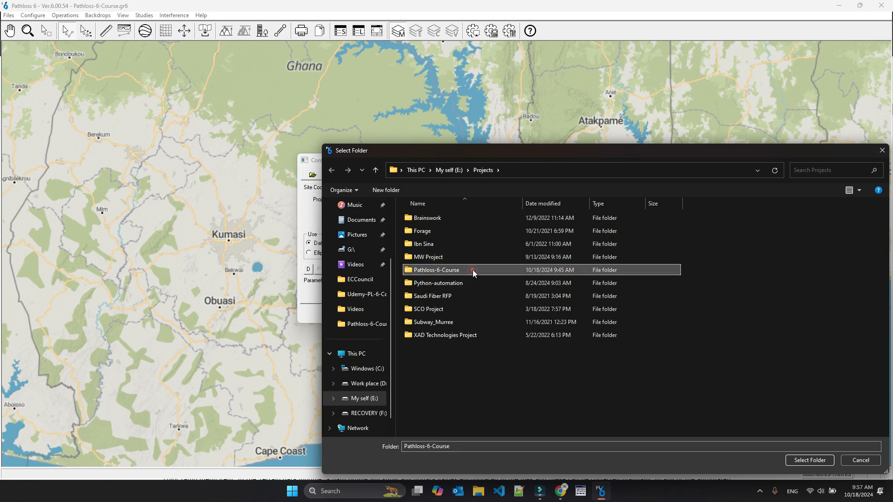
double_click(473, 271)
click(426, 218)
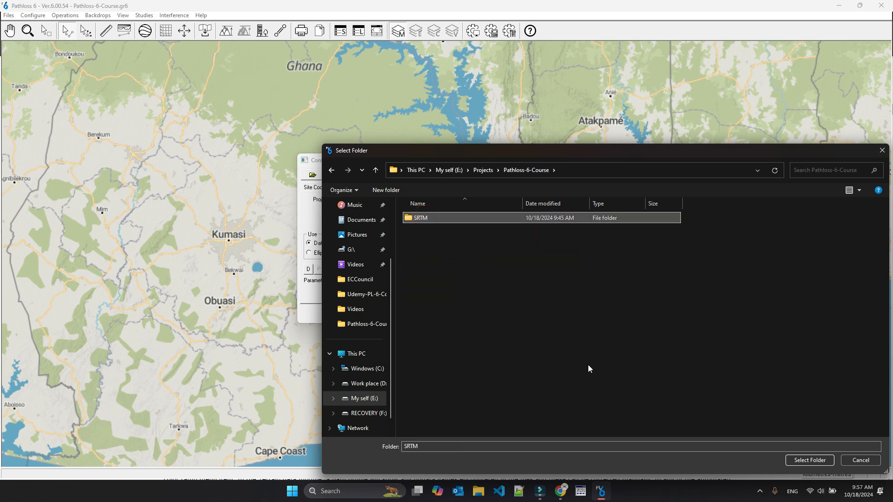
click(800, 460)
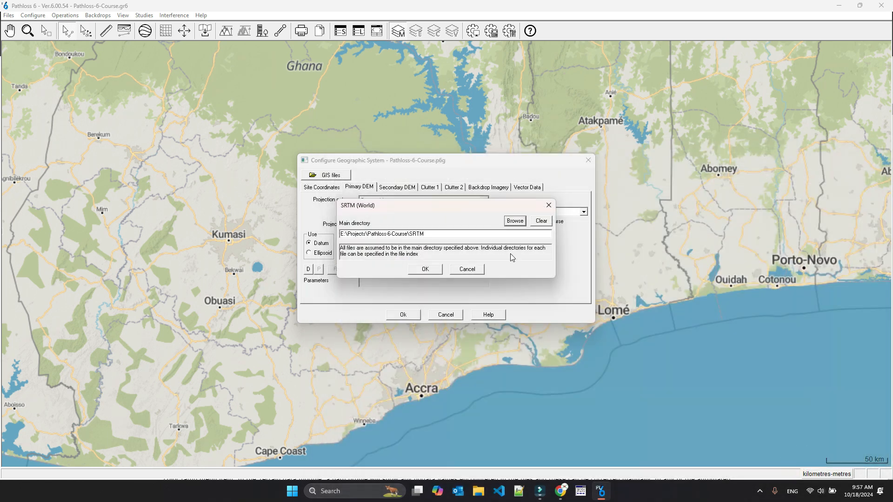
click(427, 270)
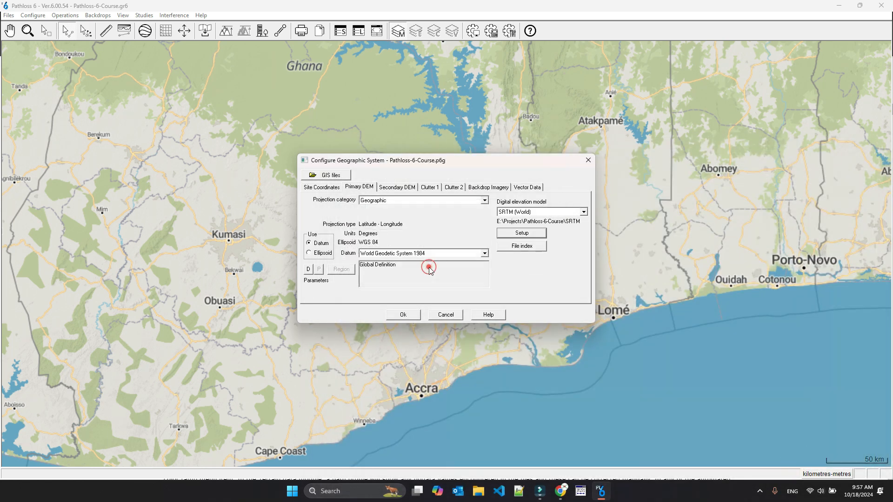
click(411, 319)
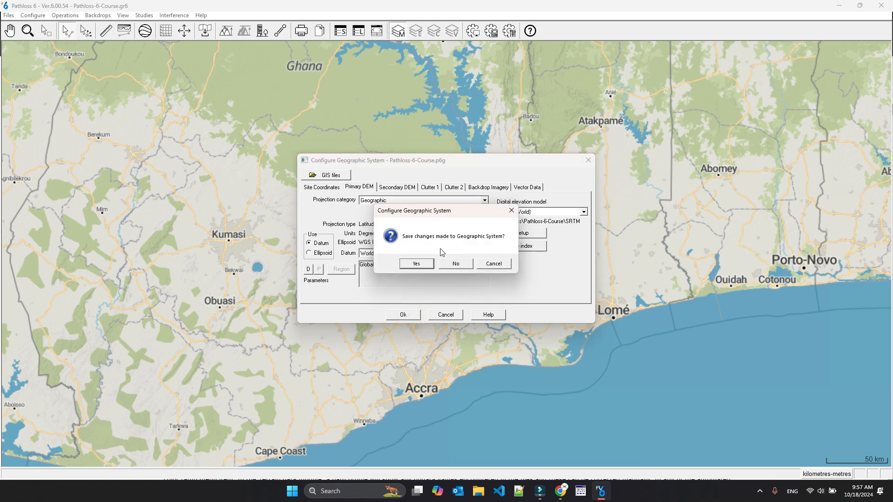
click(417, 264)
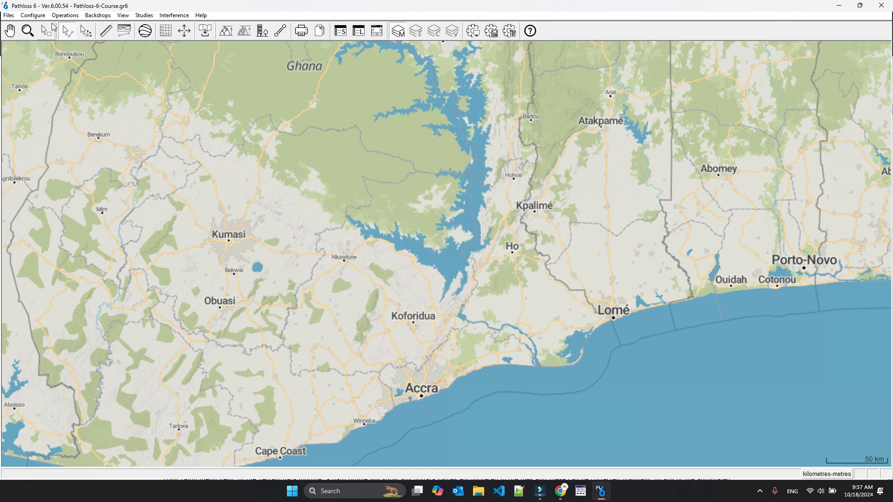
Change the GIS directory in the program options to E:\Projects\Pathloss-6-Course\SRTM and accept the options
click(32, 15)
mouse_move(72, 116)
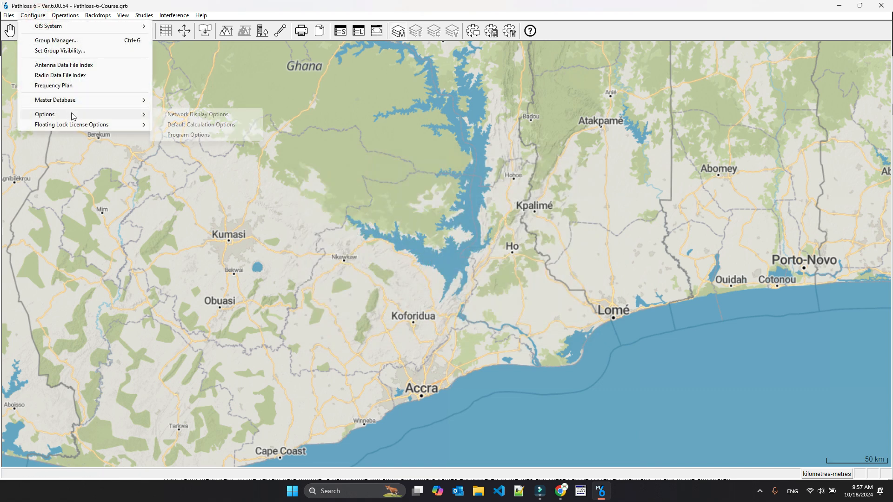
click(208, 138)
scroll(298, 228, down, 4)
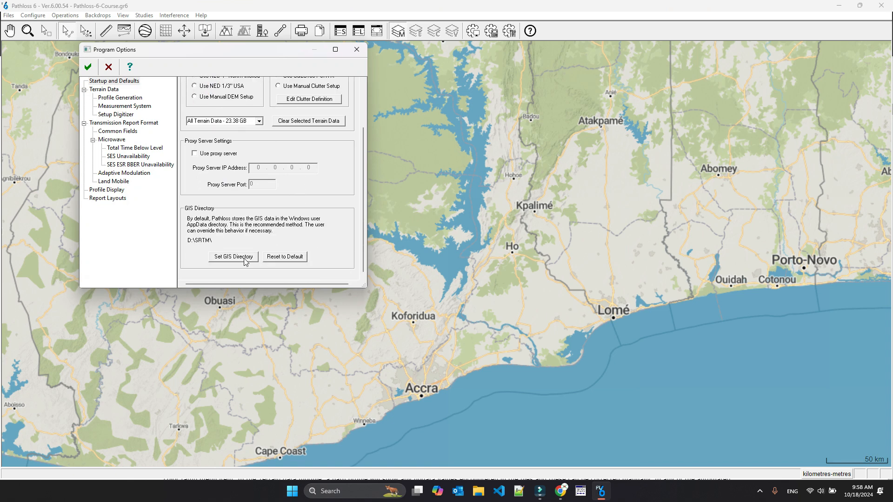
click(235, 257)
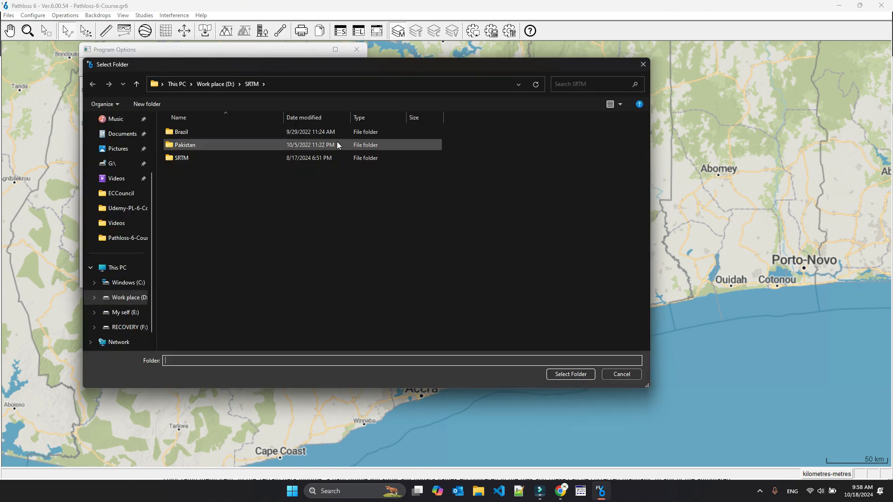
click(123, 314)
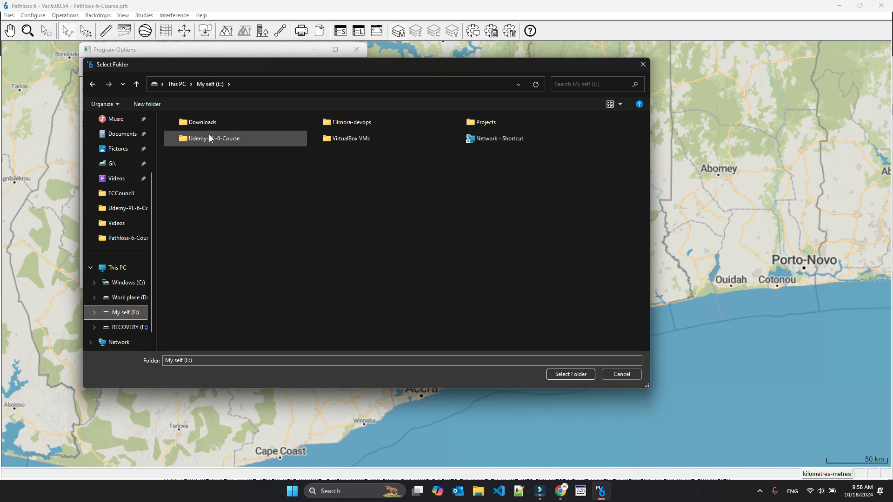
double_click(210, 138)
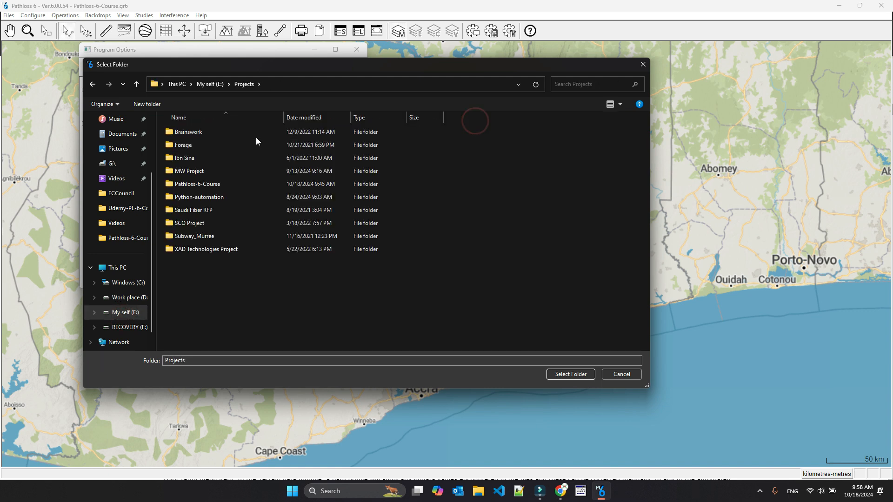
double_click(209, 185)
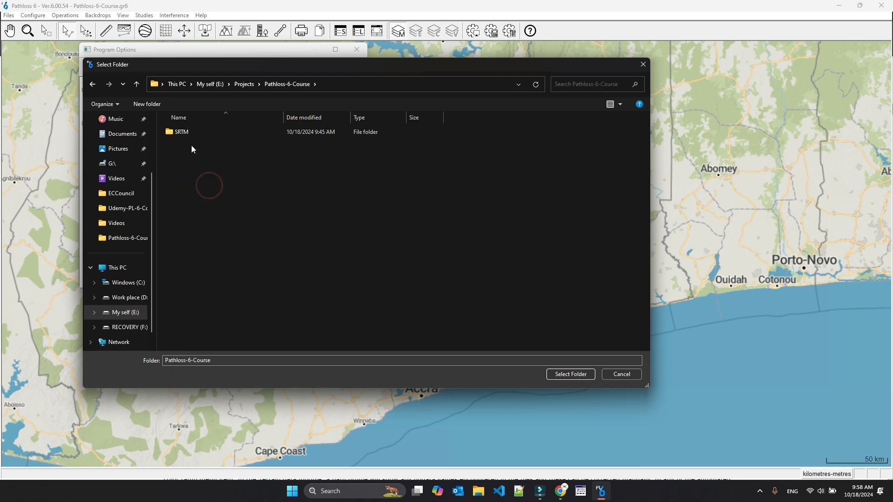
double_click(185, 132)
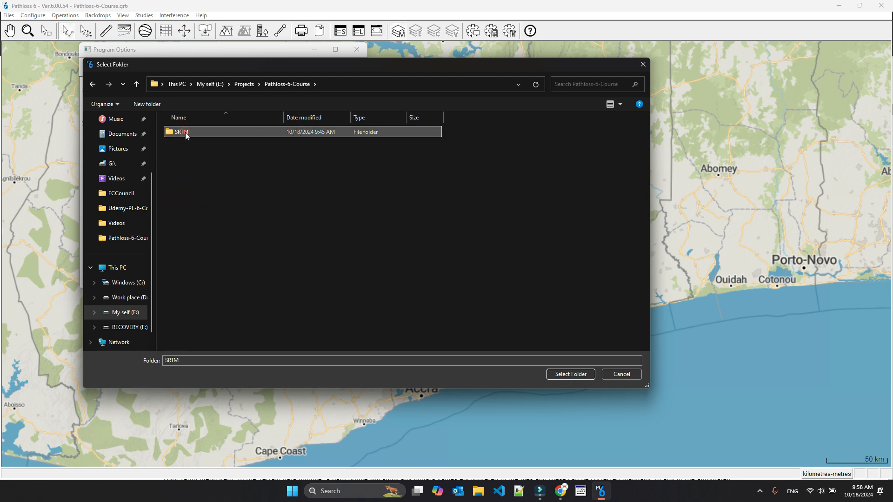
click(576, 375)
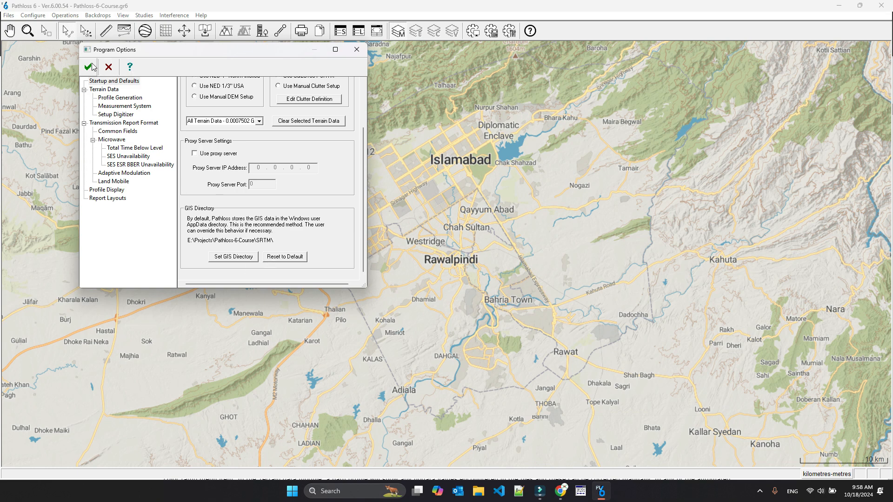
click(88, 67)
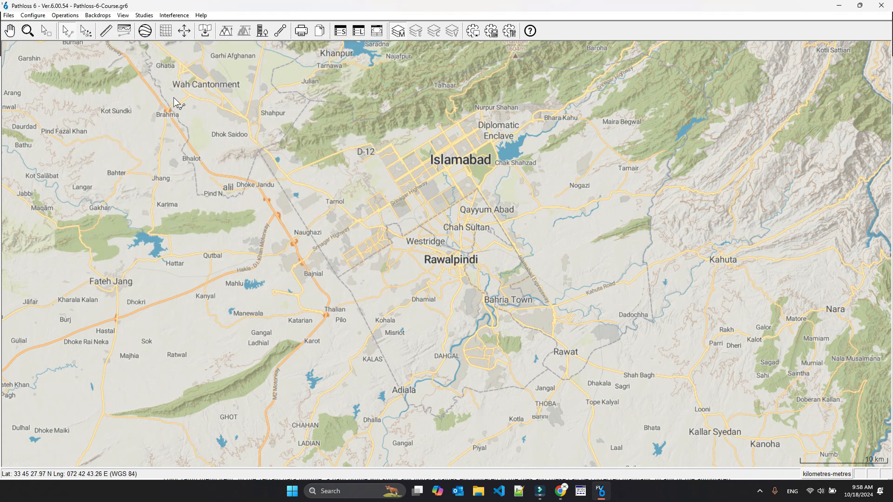
Bring the West African coast from Côte d'Ivoire through Ghana to Nigeria into view on the map
scroll(218, 146, down, 1)
scroll(447, 254, down, 1)
scroll(446, 254, down, 1)
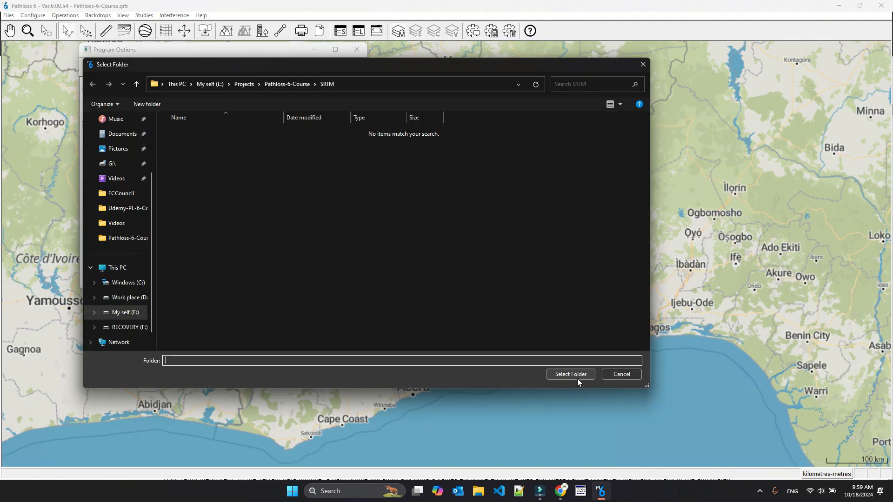
Reselect the SRTM folder inside Pathloss-6-Course as the GIS directory and apply the program options again
click(214, 132)
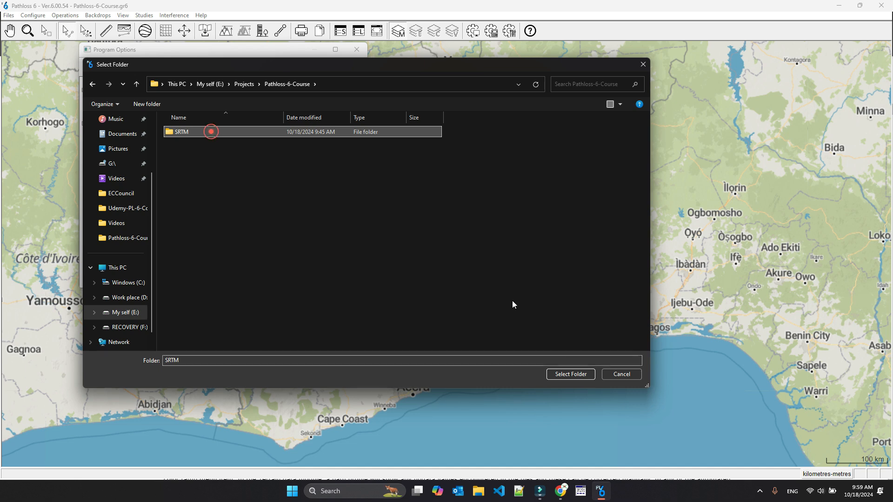
click(568, 374)
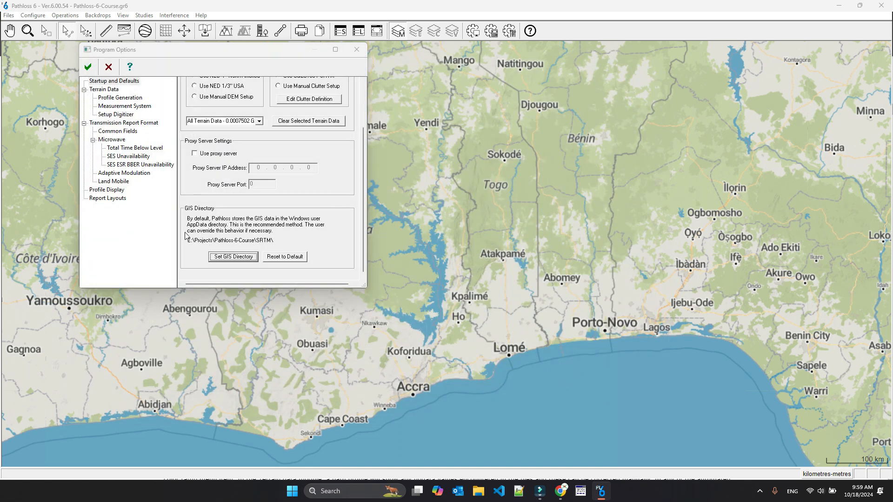
click(87, 67)
Review the download folder, bounding latitudes and longitudes, and data types for the terrain download, and close the dialog
click(204, 31)
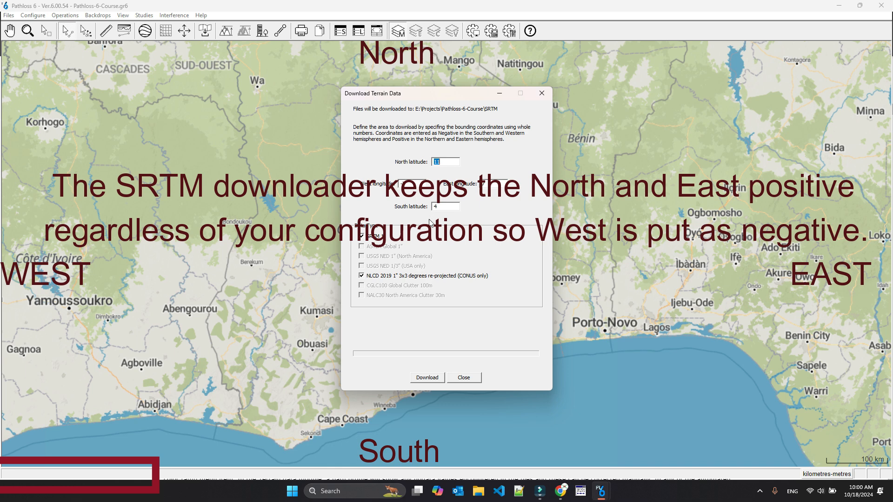
click(458, 378)
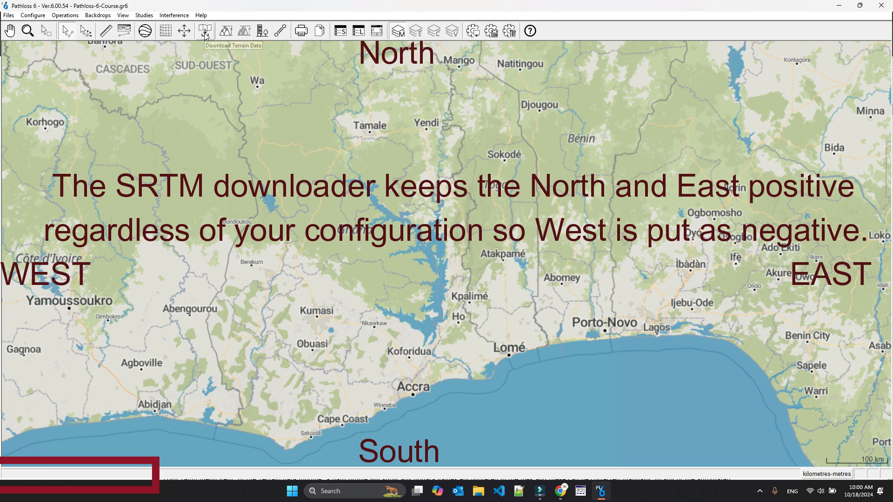
Download the SRTM 1" terrain data between latitudes 4 and 12 and longitudes -8 and 8 into the project's SRTM folder
drag(389, 196, 390, 196)
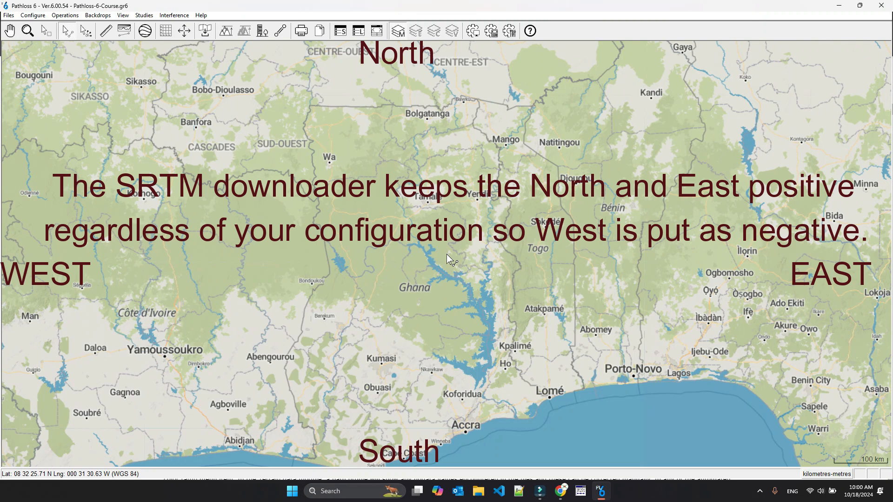
drag(471, 283, 448, 259)
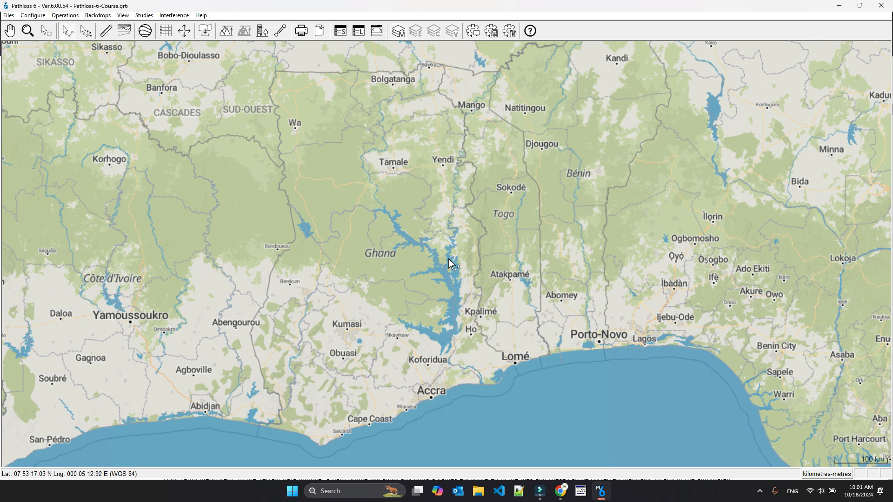
drag(447, 256, 445, 247)
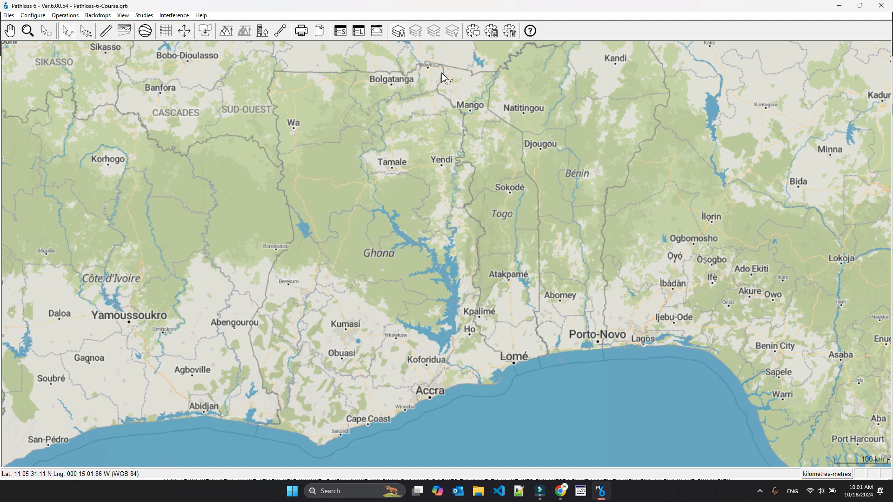
drag(403, 200, 409, 202)
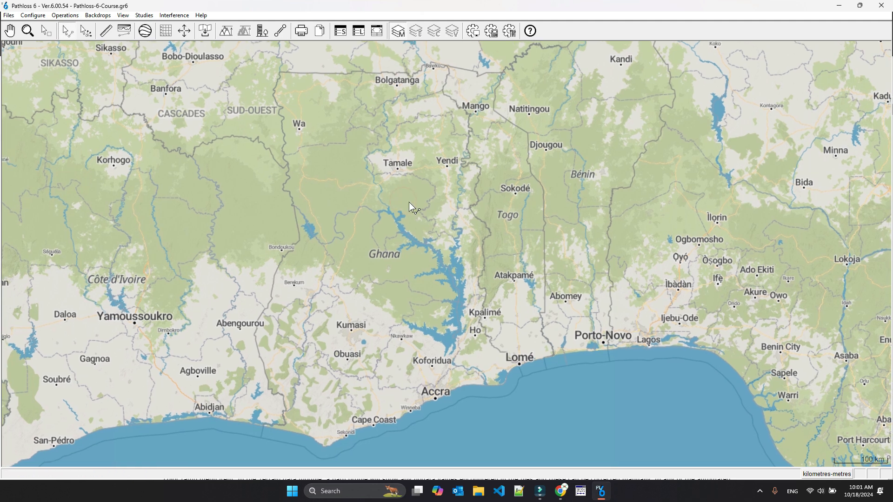
click(205, 31)
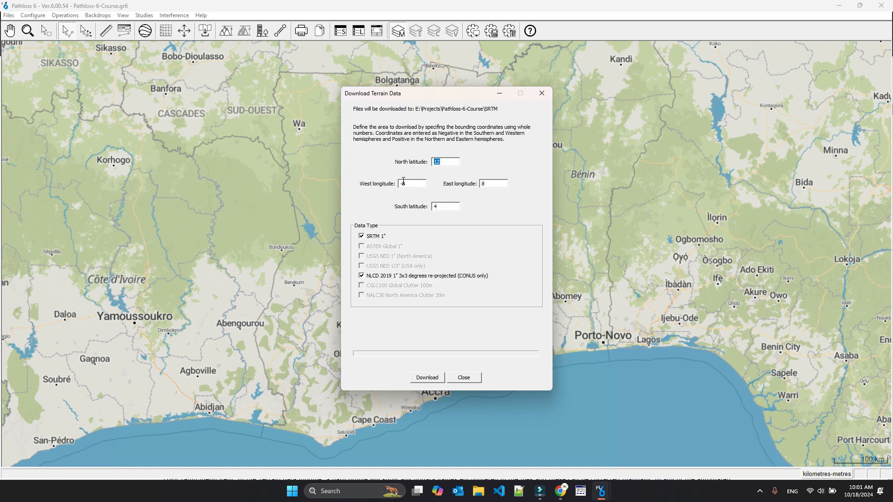
click(427, 378)
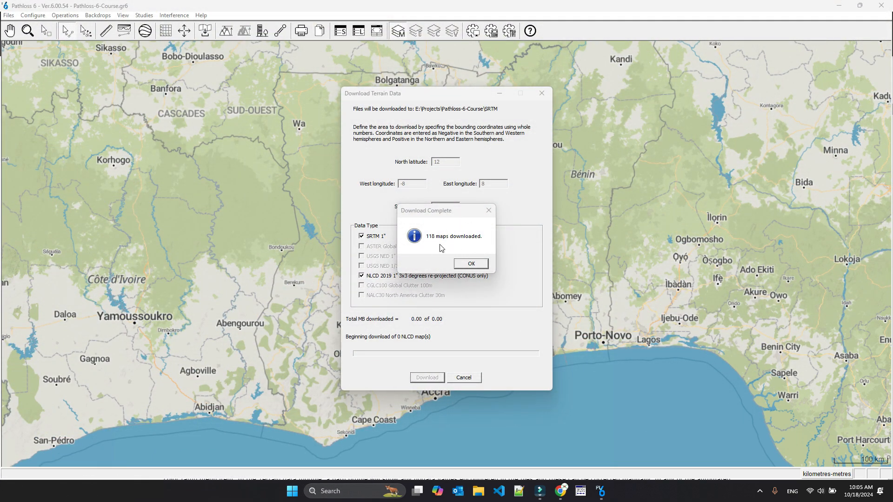
click(472, 263)
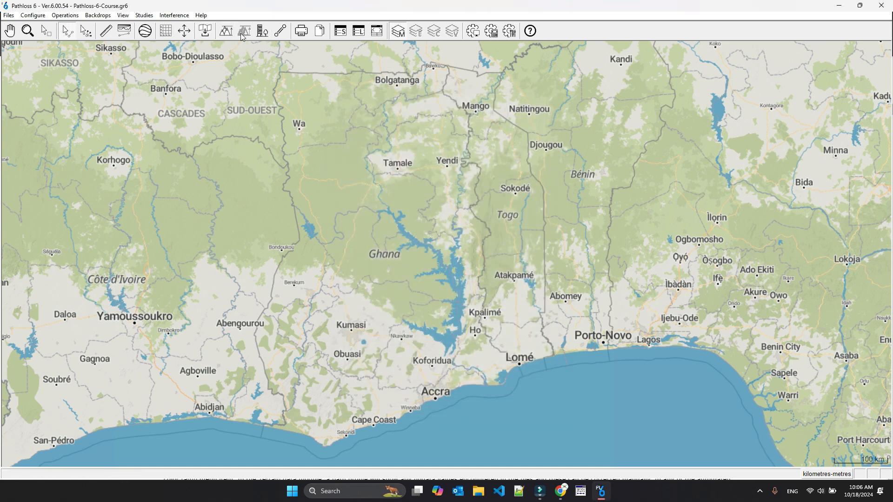
Show the profile view, generate a terrain profile about 26 km long near Koforidua, and close its link window
click(124, 31)
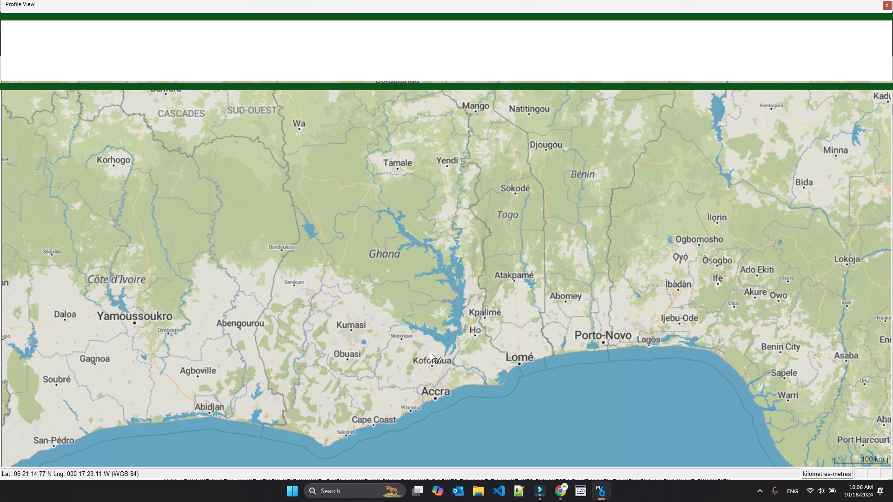
click(420, 370)
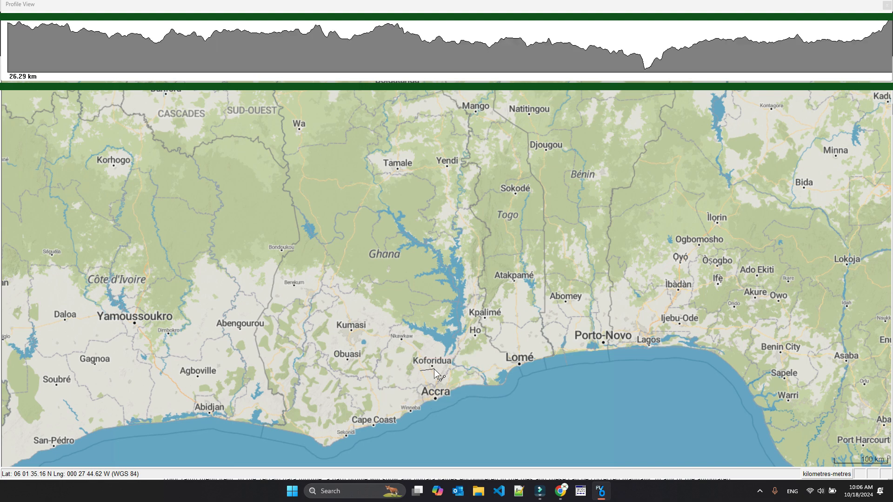
click(434, 370)
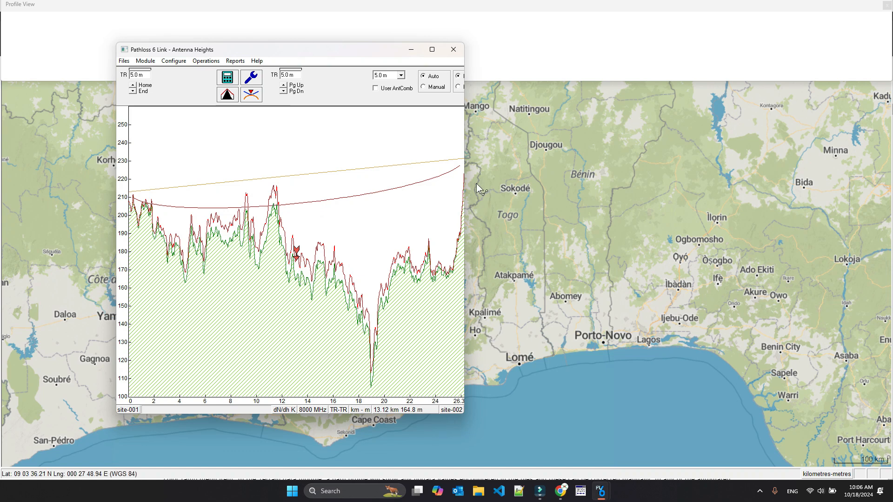
click(454, 50)
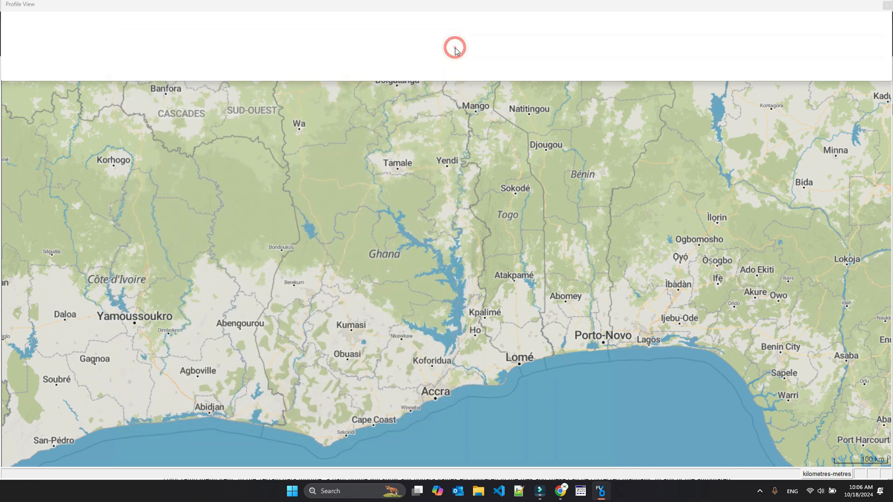
Generate a second terrain profile about 12 km long between Koforidua and Accra and close its link window
click(433, 373)
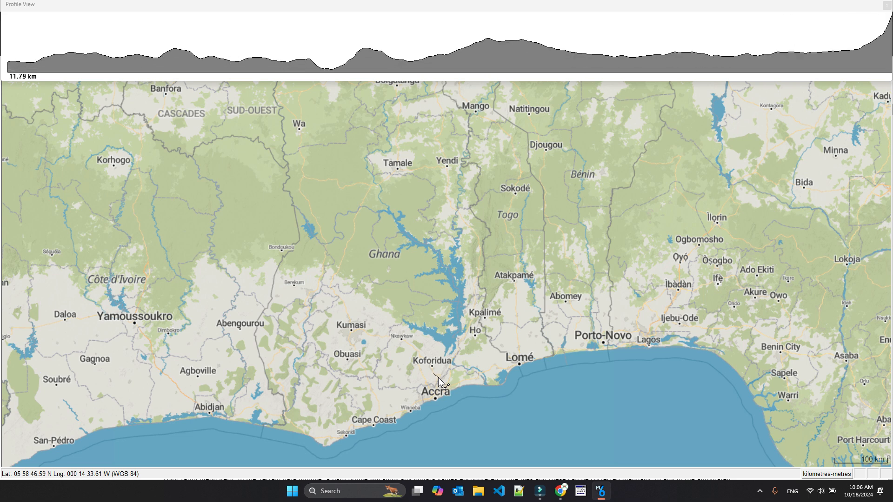
click(438, 377)
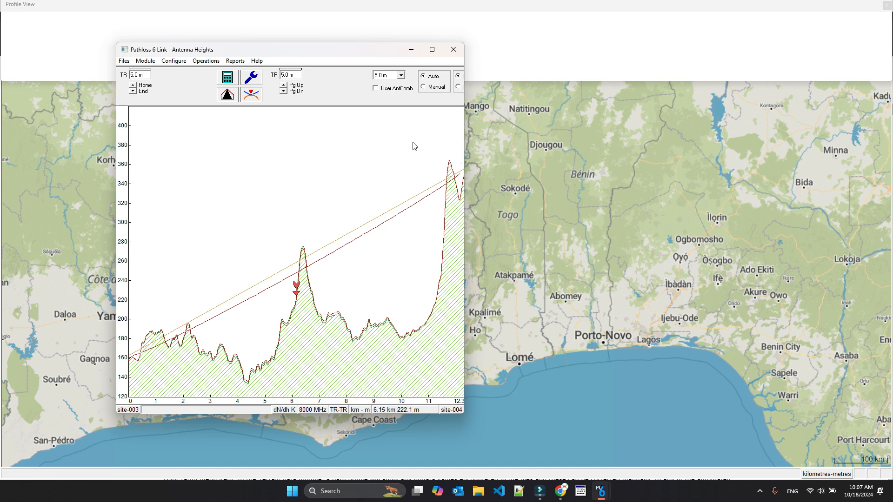
click(453, 49)
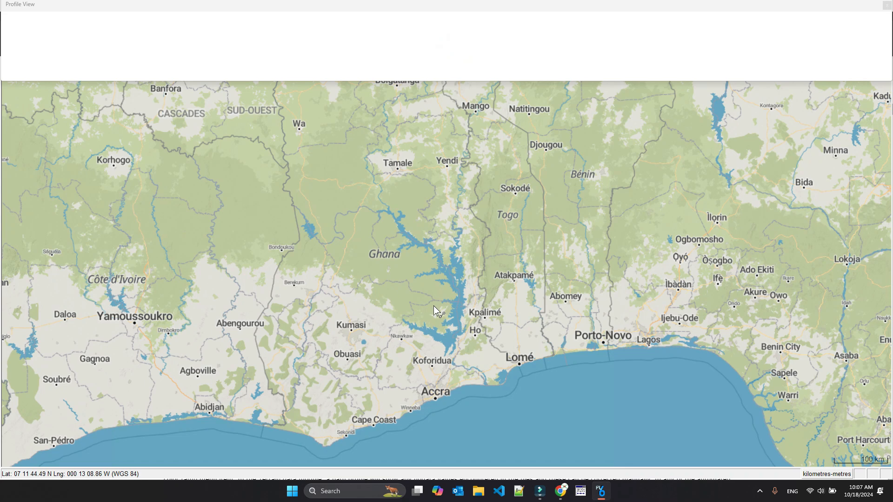
Generate a terrain profile about 19.8 km long southeast of Wa in northern Ghana
click(356, 257)
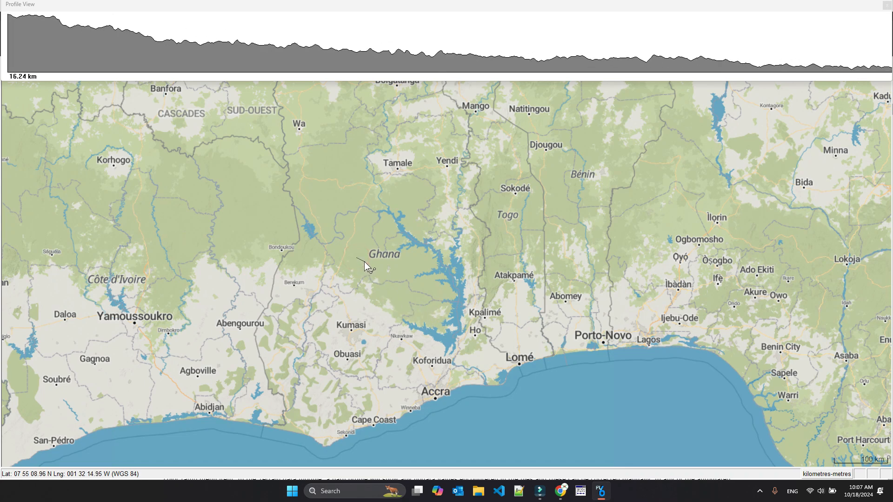
click(328, 164)
click(325, 160)
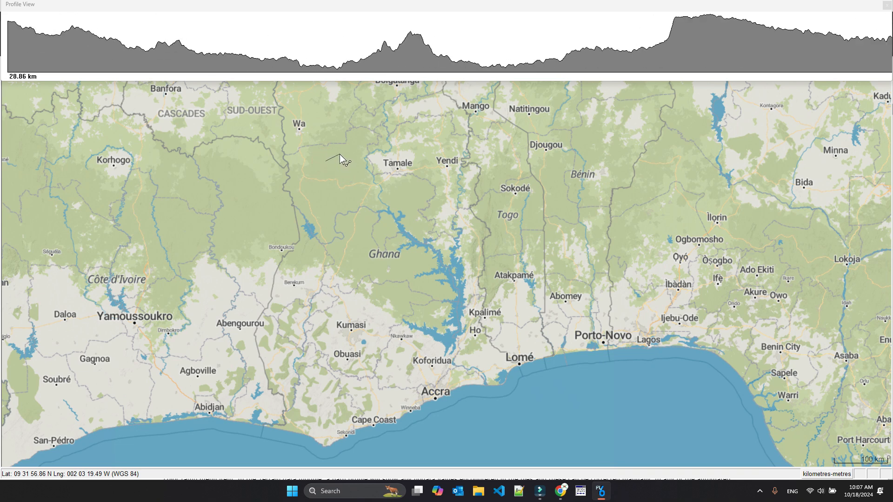
click(316, 161)
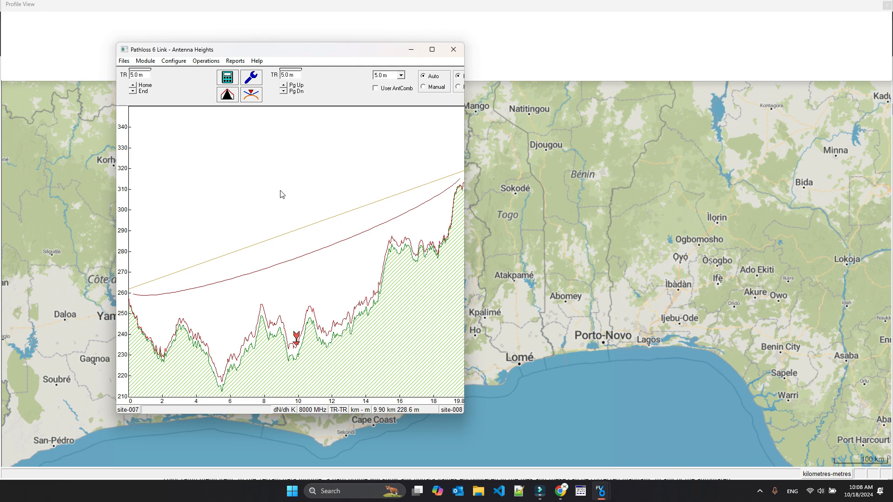
Save the link as site-007-site-008 in a new Link Files folder inside E:\Projects\Pathloss-6-Course and close the link window
click(125, 61)
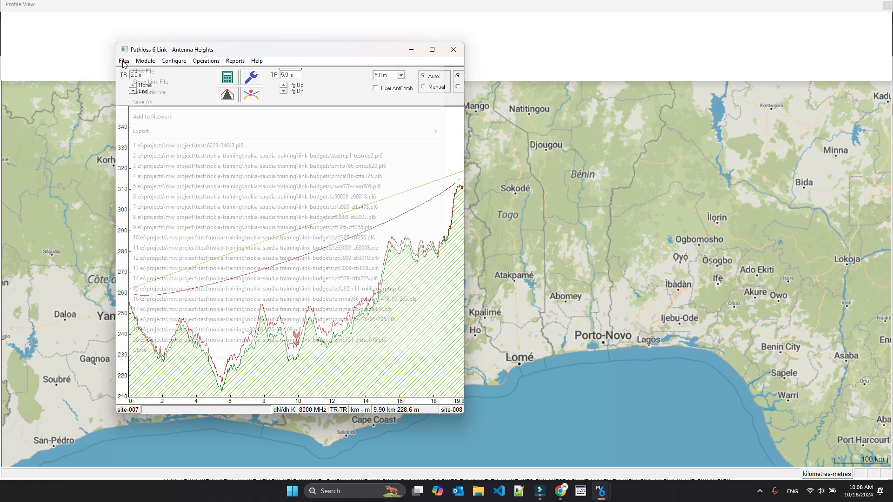
mouse_move(145, 61)
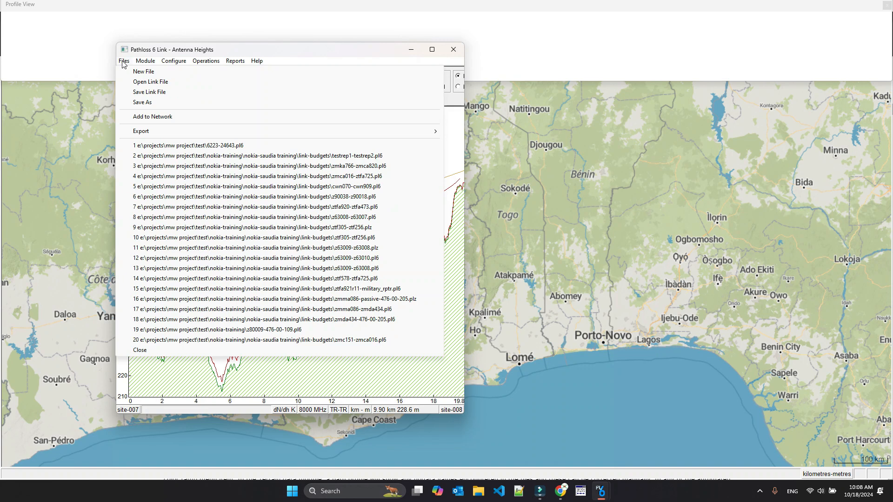
click(157, 93)
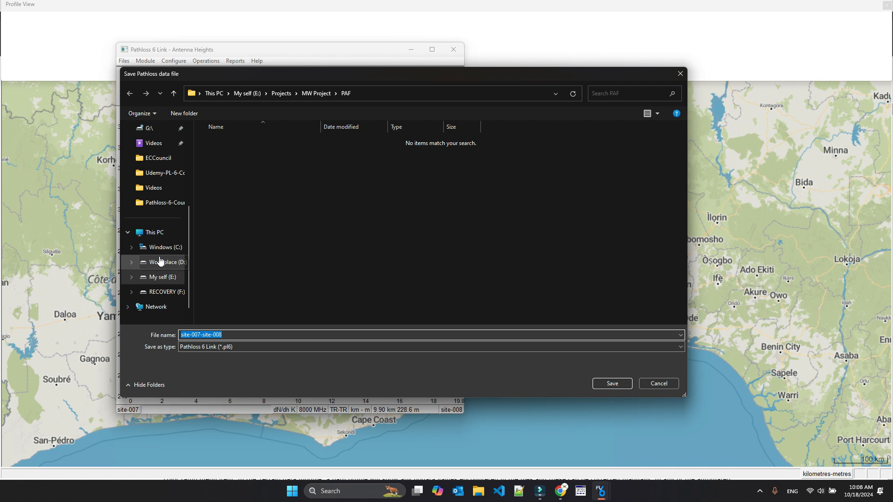
click(276, 93)
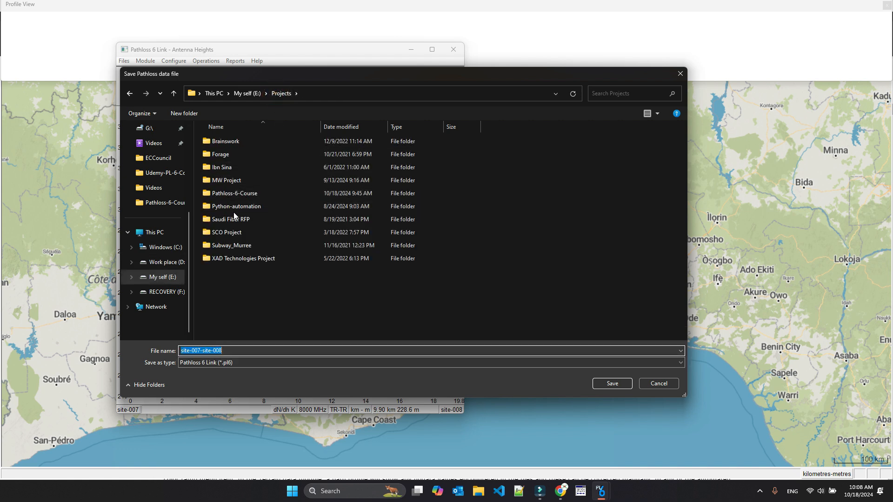
double_click(227, 192)
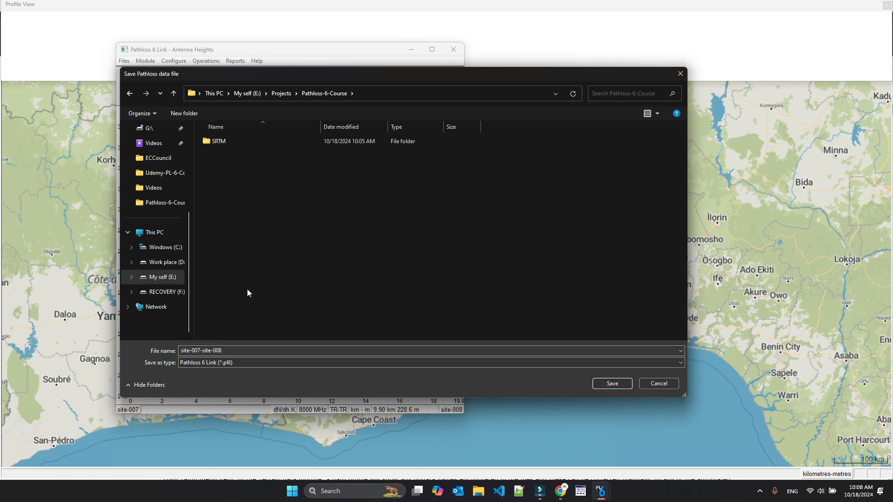
click(181, 116)
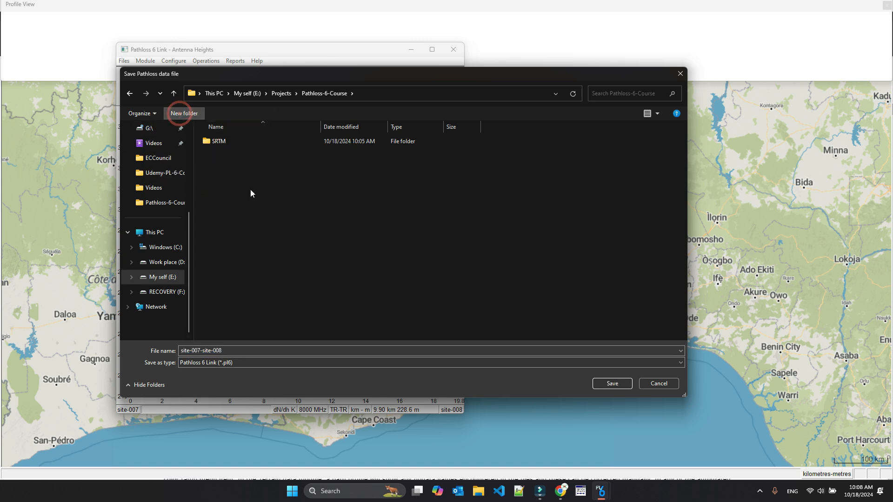
text(Link Files)
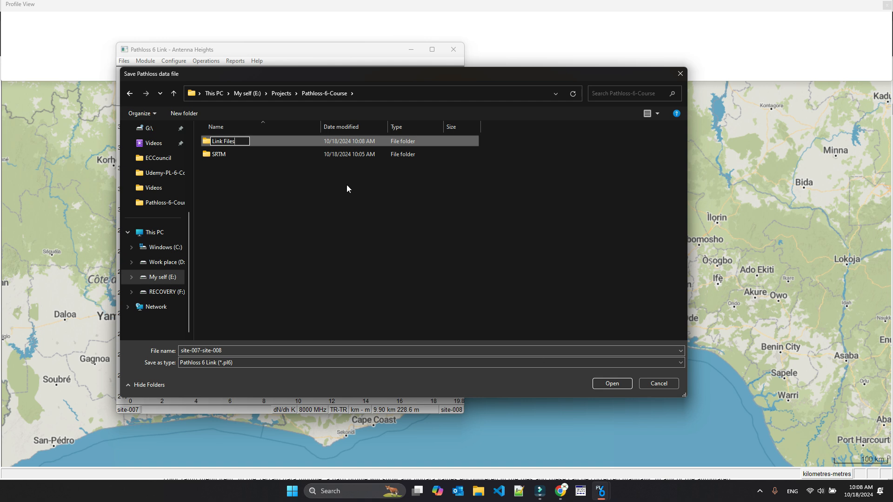
double_click(285, 139)
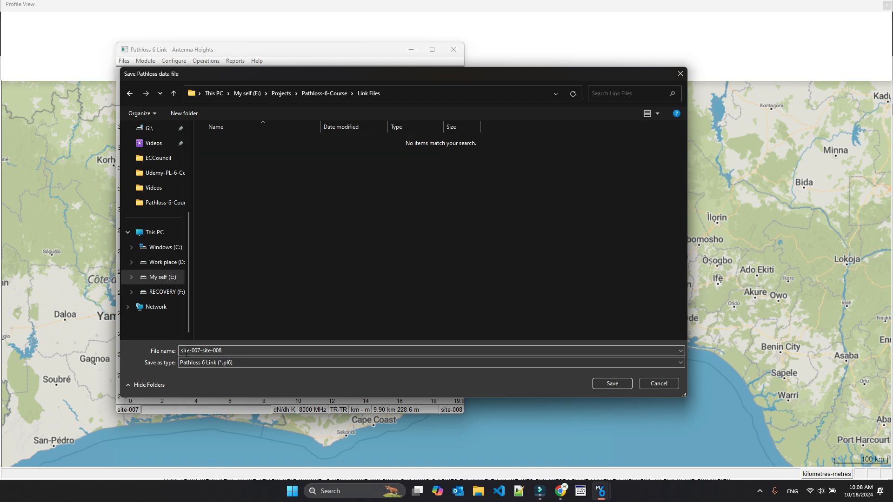
click(607, 385)
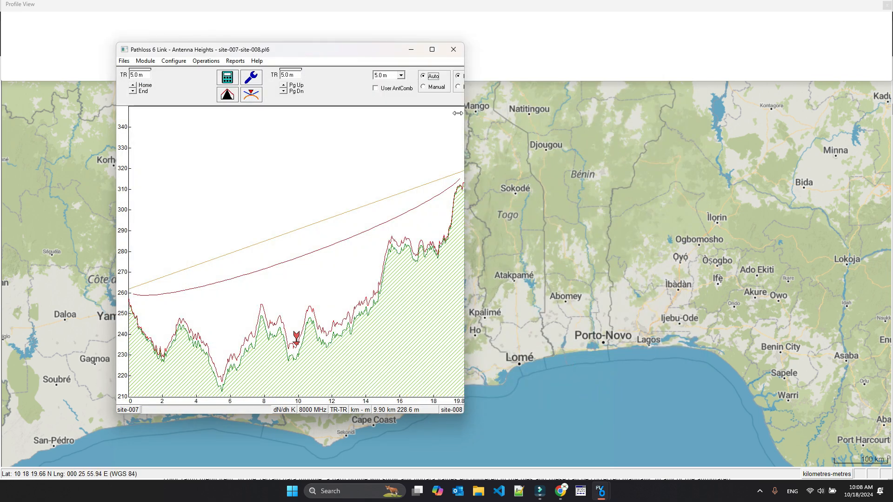
click(453, 49)
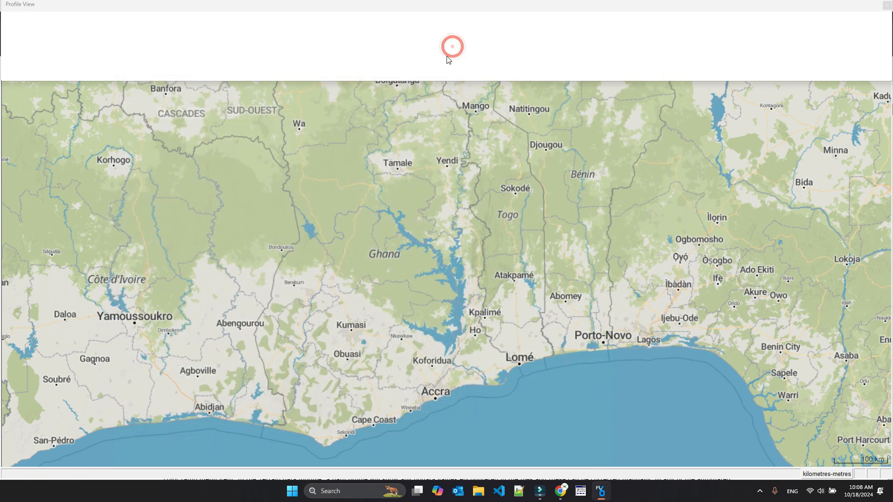
Close the profile view and save the Pathloss-6-Course network file
click(887, 5)
click(10, 16)
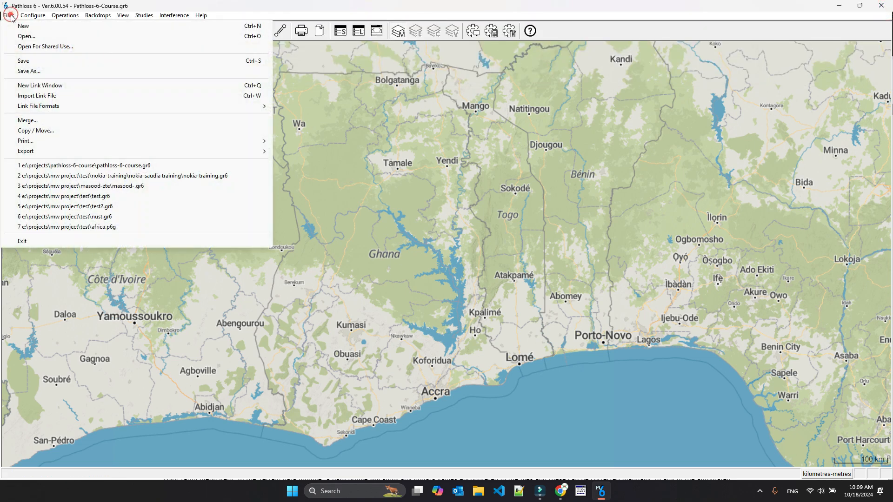
click(35, 61)
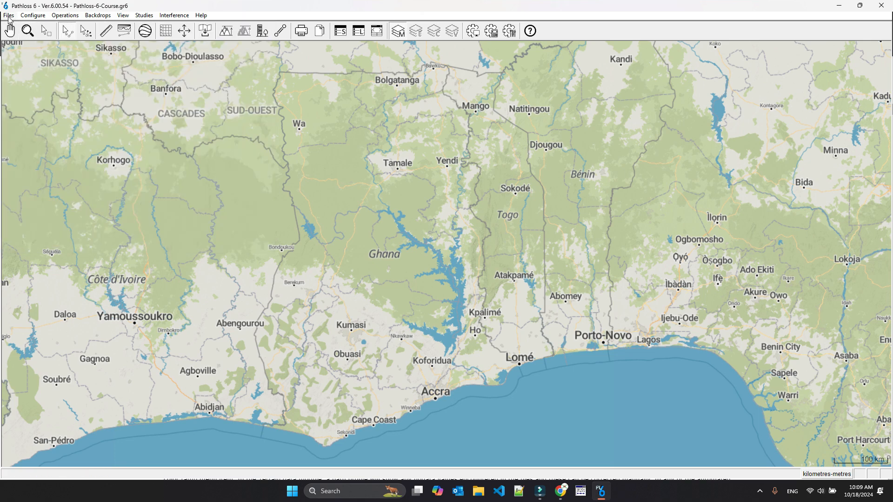
Check the folder and file type used for the network file without saving another copy
click(8, 16)
click(38, 71)
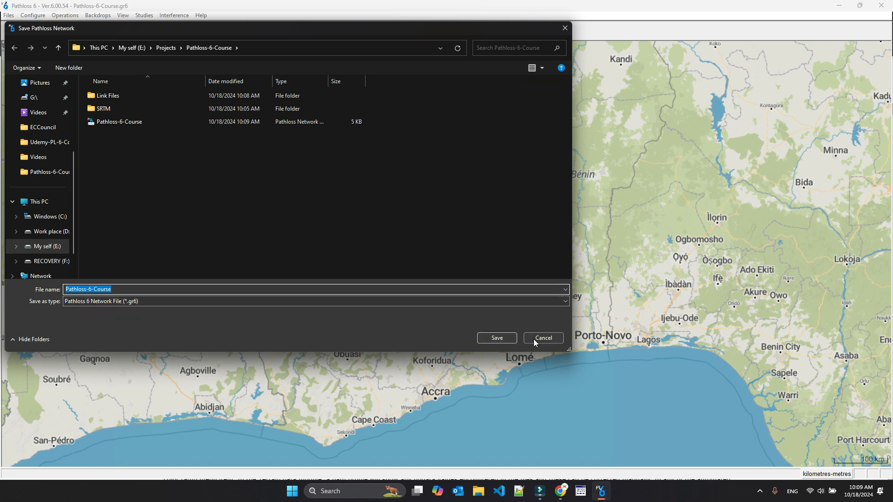
click(547, 340)
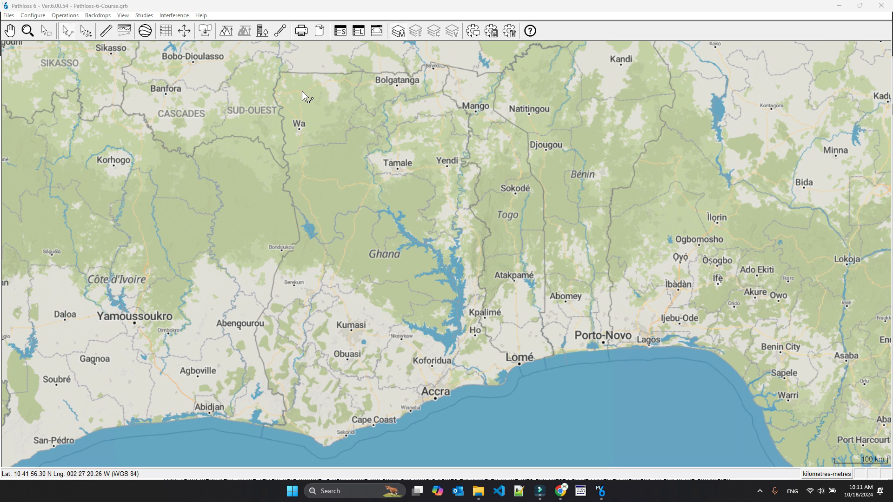
Import the link file site-007-site-008 from the Link Files folder into the network and bring both sites into view
click(9, 15)
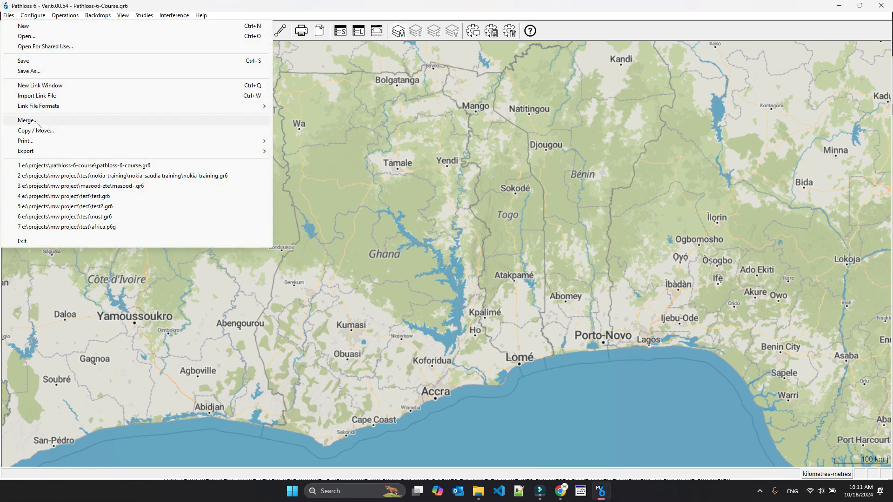
click(40, 96)
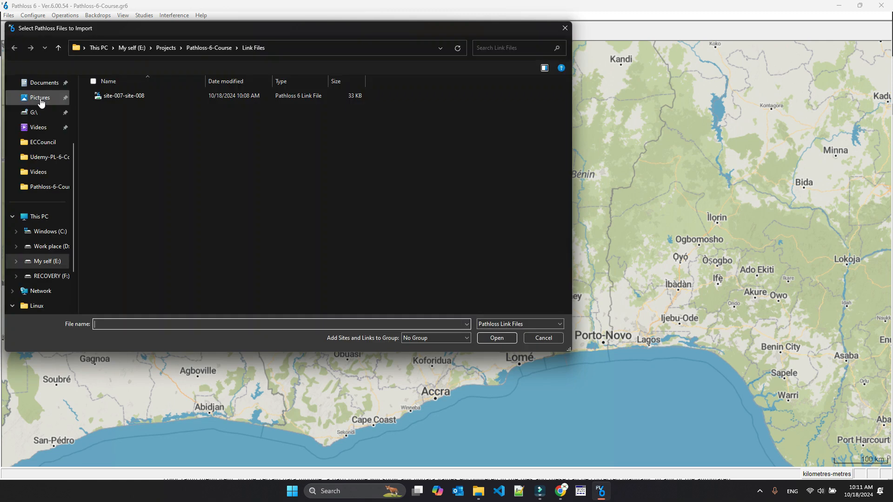
double_click(124, 98)
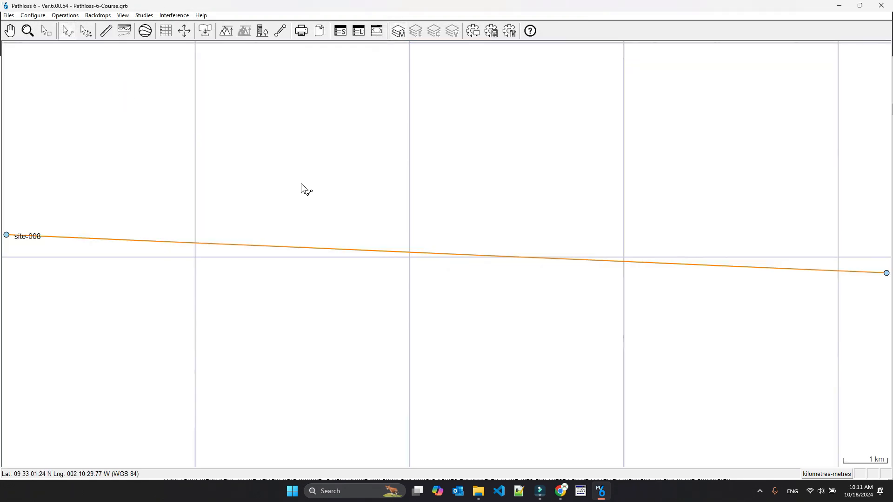
scroll(451, 259, down, 2)
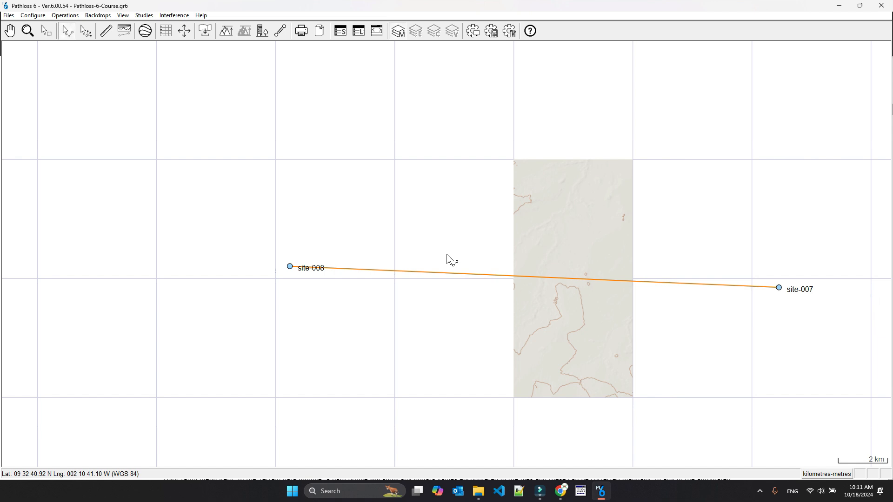
Examine where site-007 and site-008 lie on the map of Ghana and its neighbouring countries
scroll(391, 251, down, 1)
scroll(449, 257, down, 2)
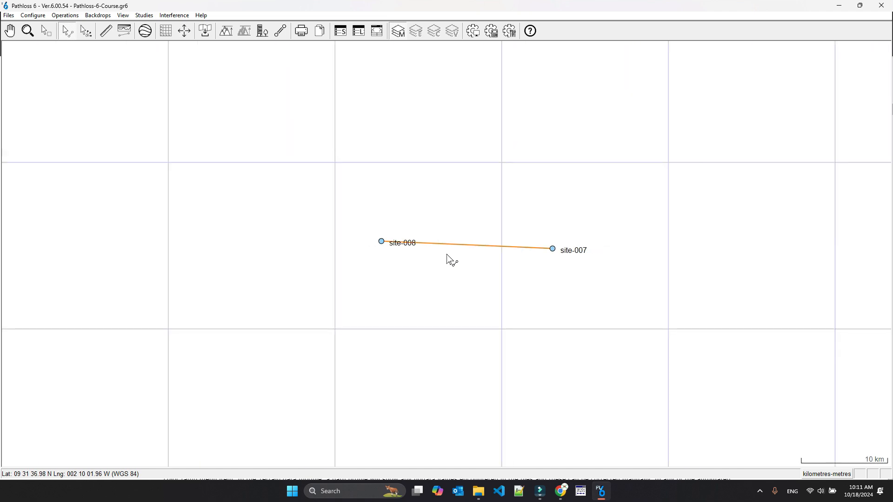
scroll(460, 262, down, 3)
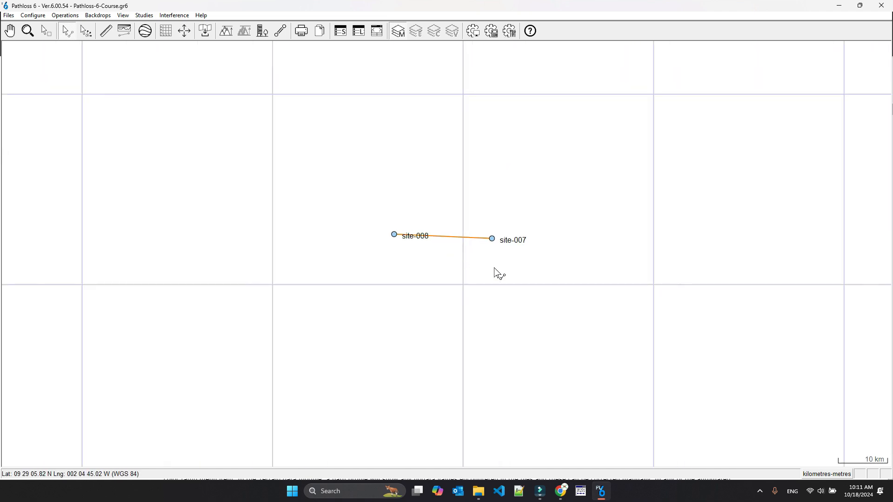
scroll(445, 255, down, 2)
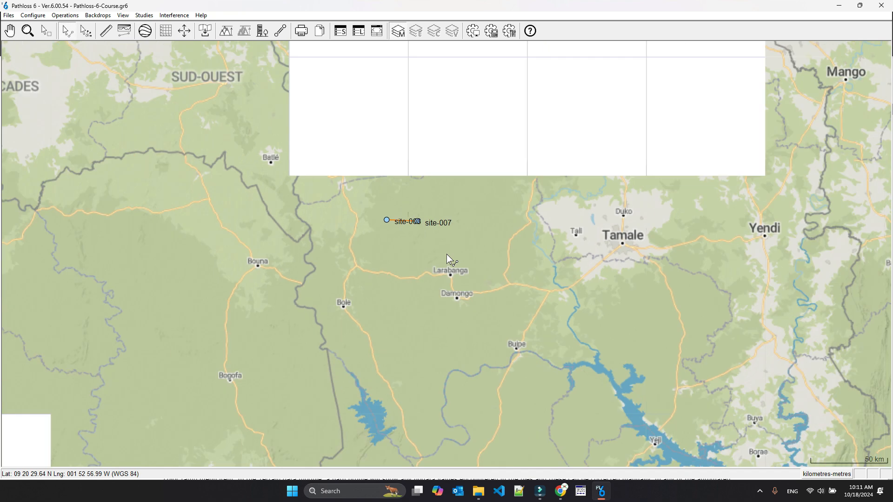
scroll(446, 254, down, 1)
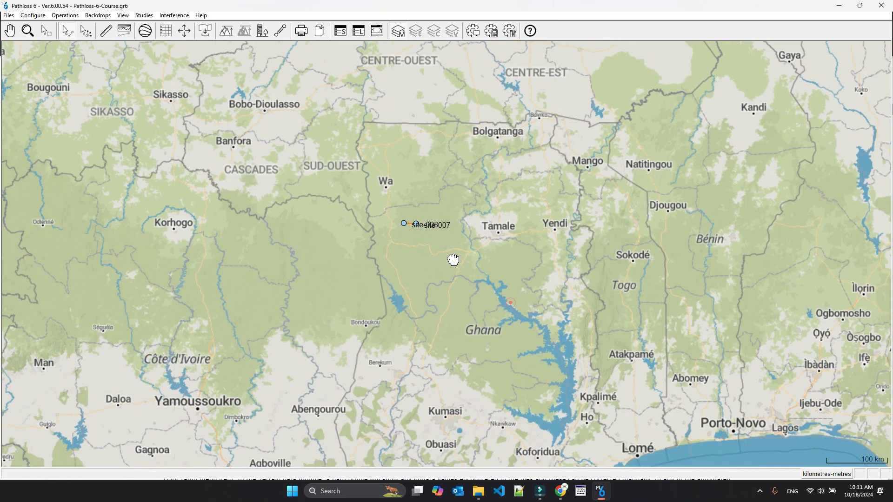
mouse_move(454, 259)
mouse_down()
mouse_move(331, 202)
mouse_move(285, 233)
mouse_move(446, 254)
mouse_up()
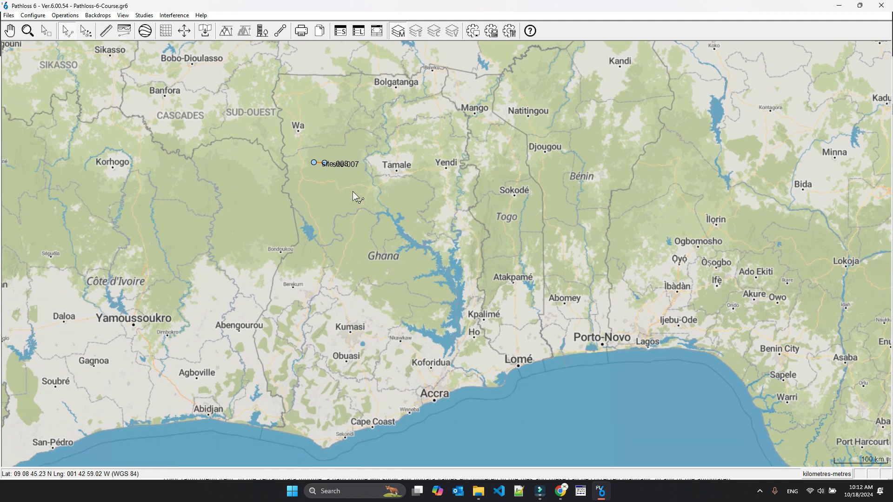
click(9, 16)
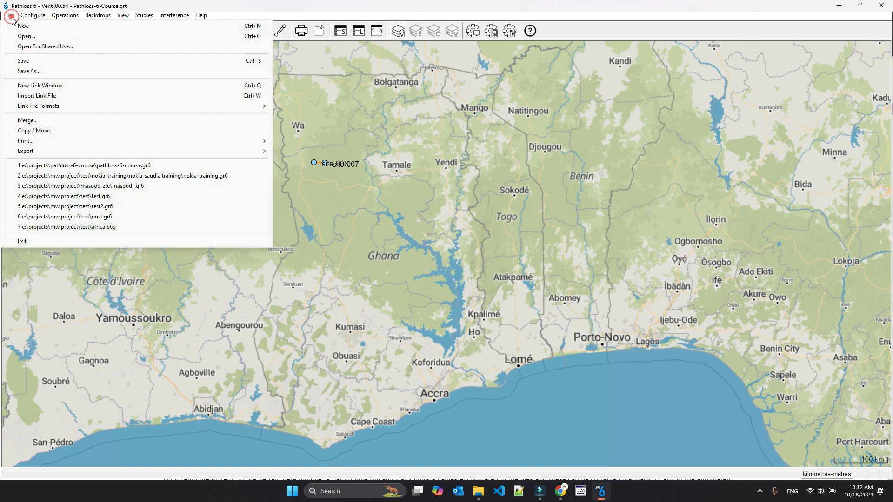
click(22, 26)
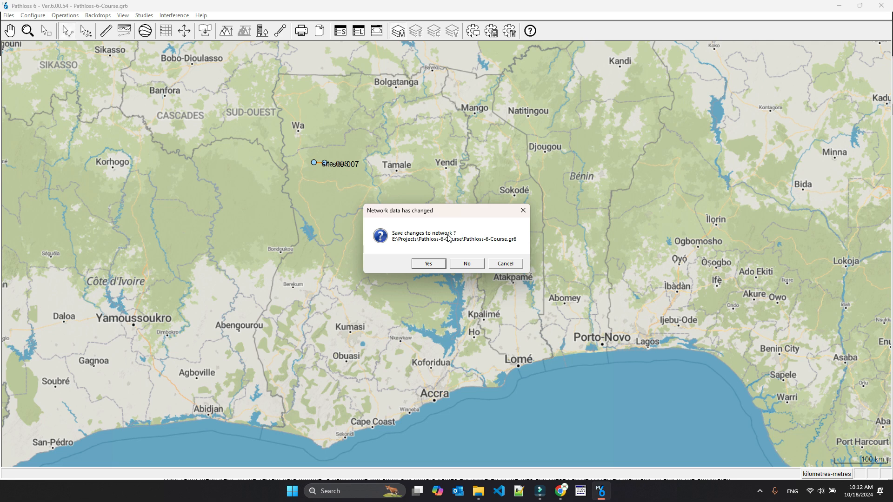
click(513, 264)
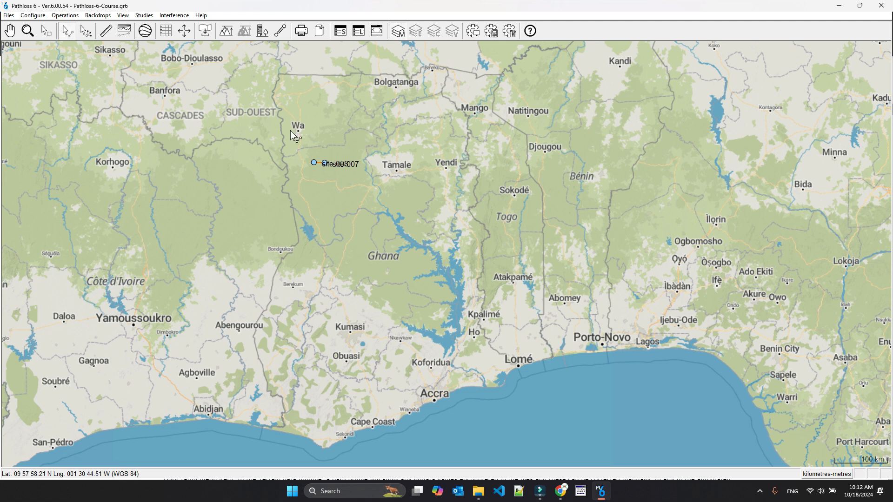
Save the Pathloss-6-Course network and start a new empty network with the wider region in view
click(9, 15)
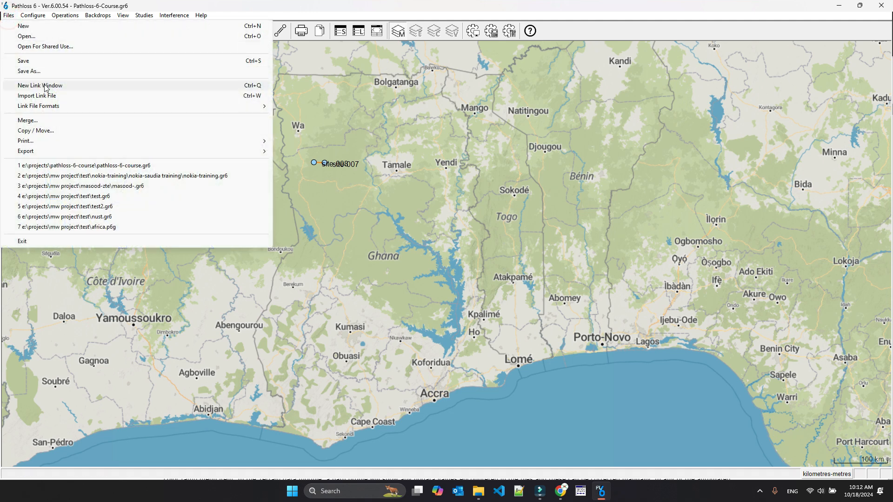
click(38, 62)
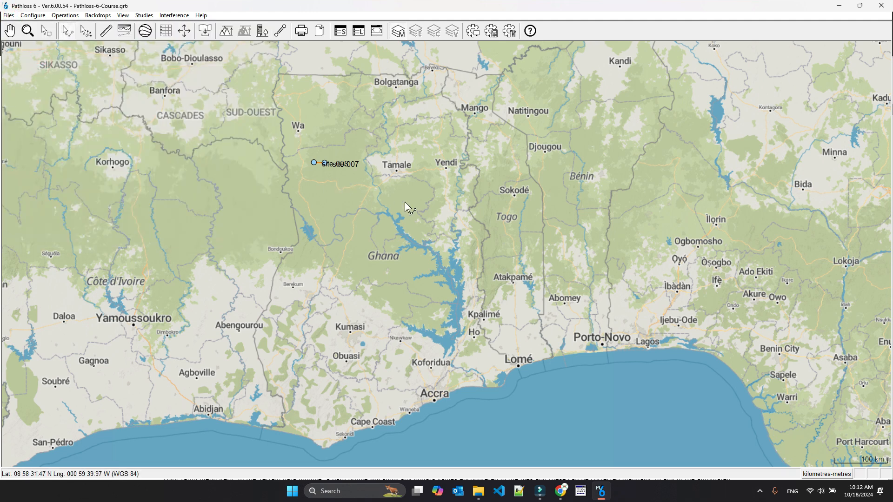
click(9, 16)
click(27, 26)
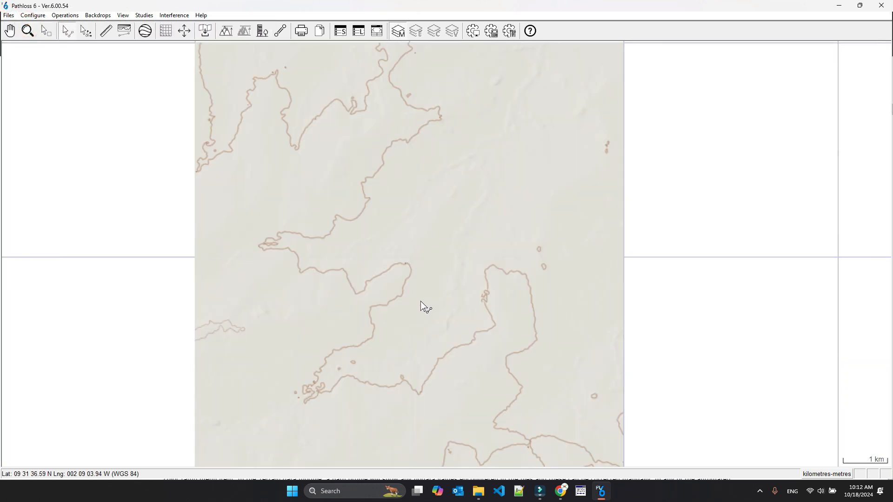
scroll(446, 254, down, 3)
scroll(447, 255, down, 4)
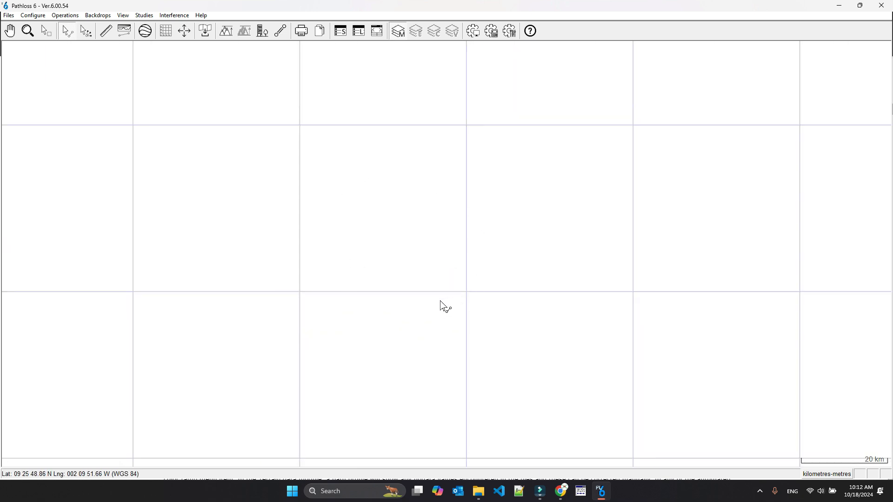
scroll(447, 255, down, 1)
scroll(446, 254, down, 1)
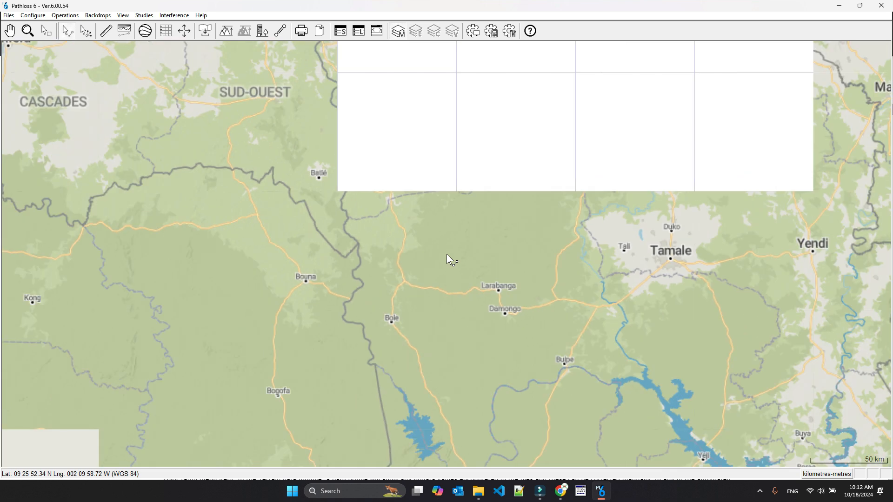
Open the third network in the recent files list without saving the unnamed network, and show its whole link
click(8, 16)
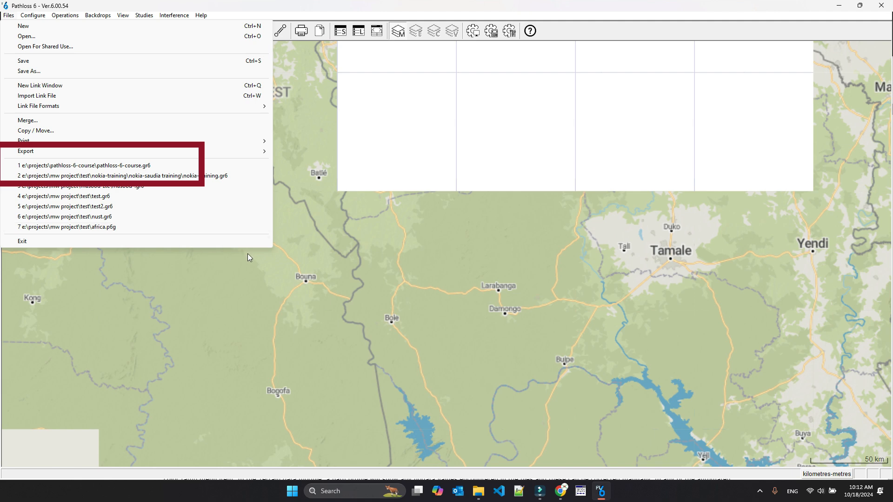
click(342, 239)
click(8, 16)
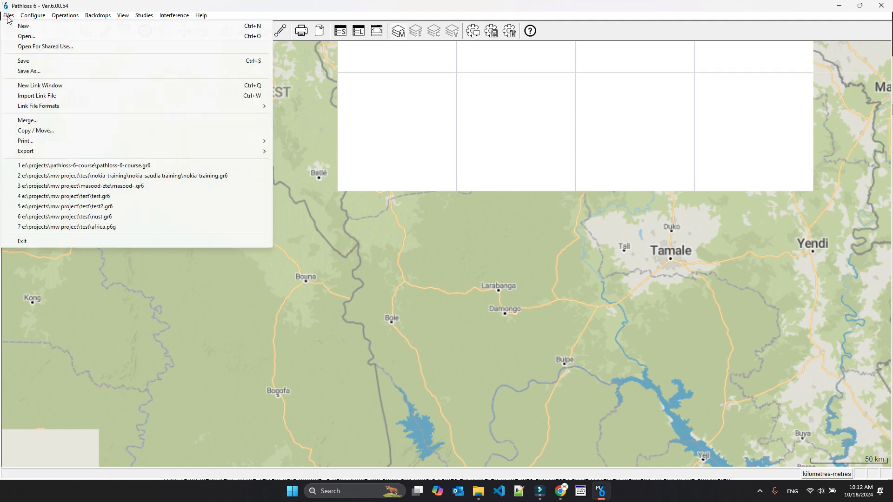
click(111, 188)
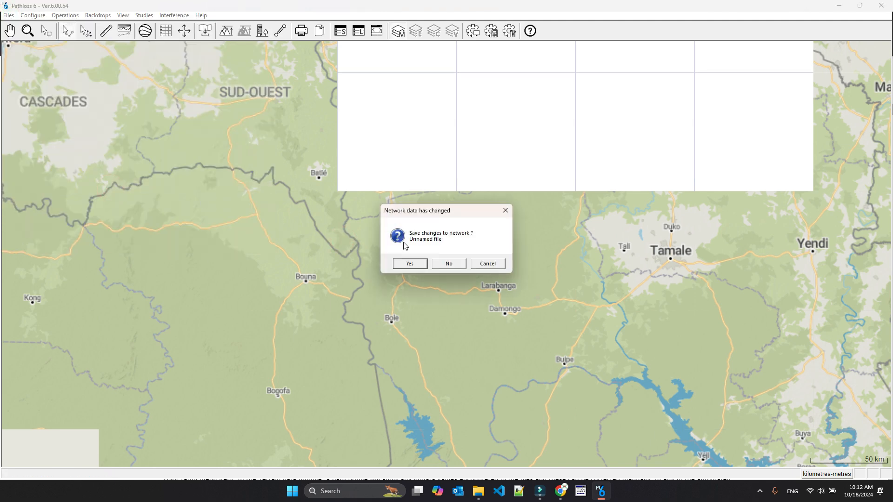
click(448, 264)
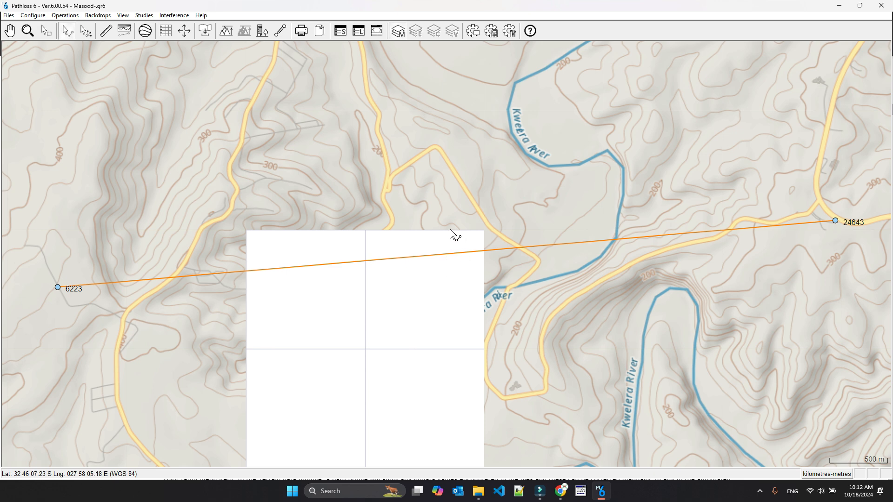
scroll(447, 255, down, 2)
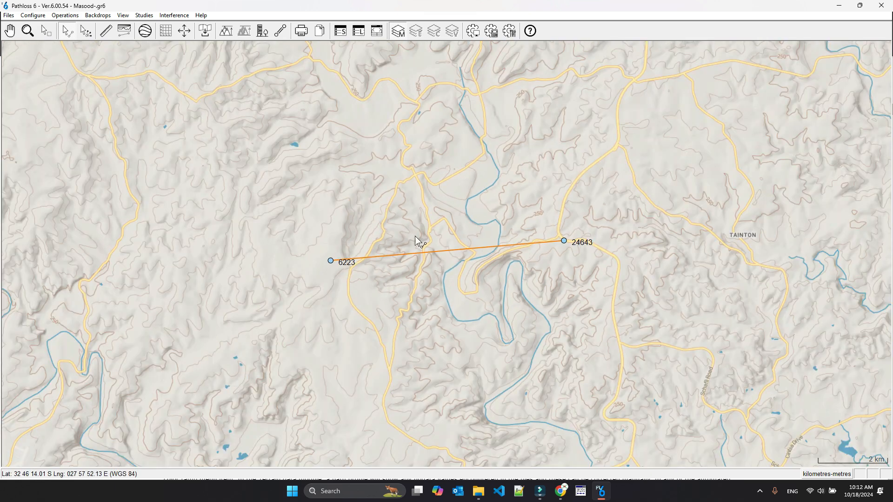
Reopen the recently used pathloss-6-course.gr6 network and bring both sites of its link into view
click(9, 16)
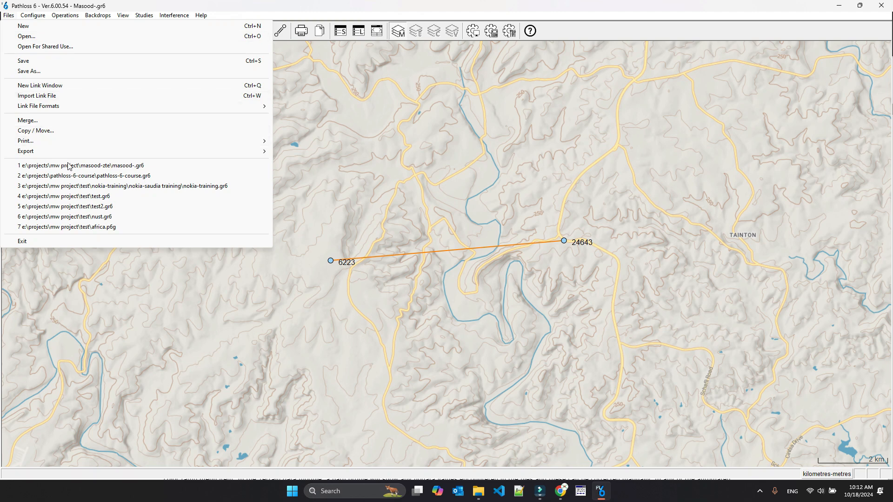
click(90, 176)
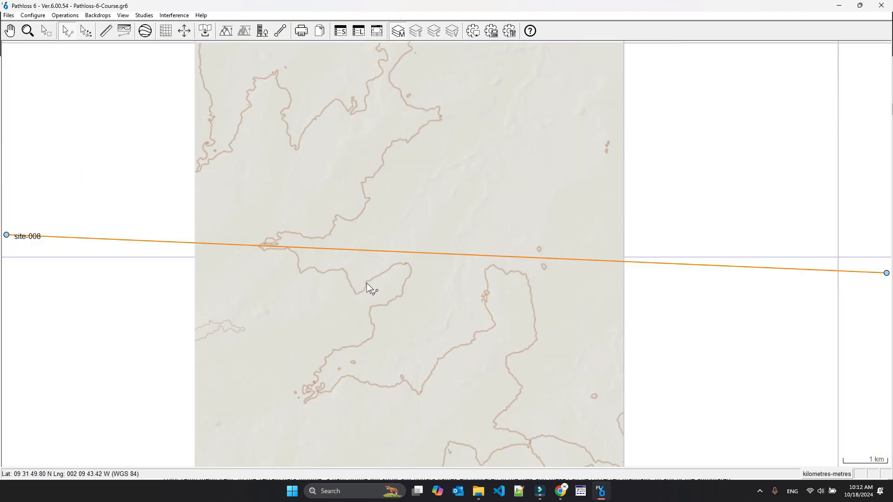
scroll(366, 282, down, 1)
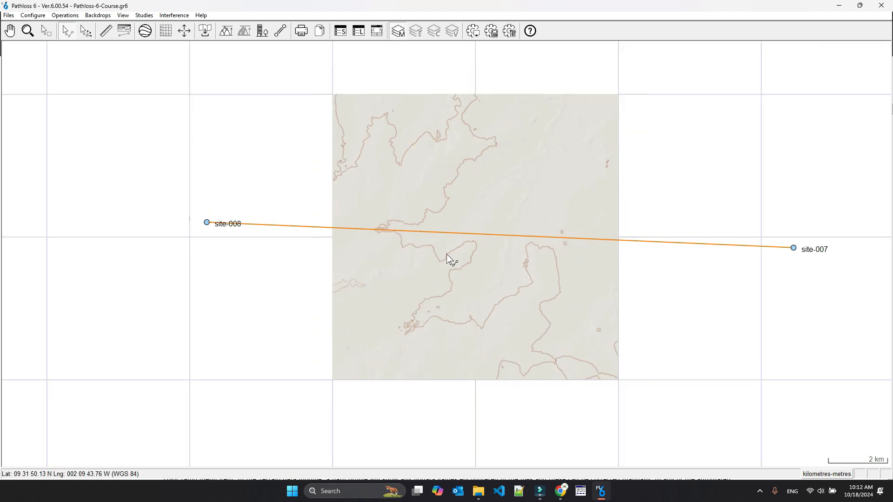
scroll(446, 254, down, 2)
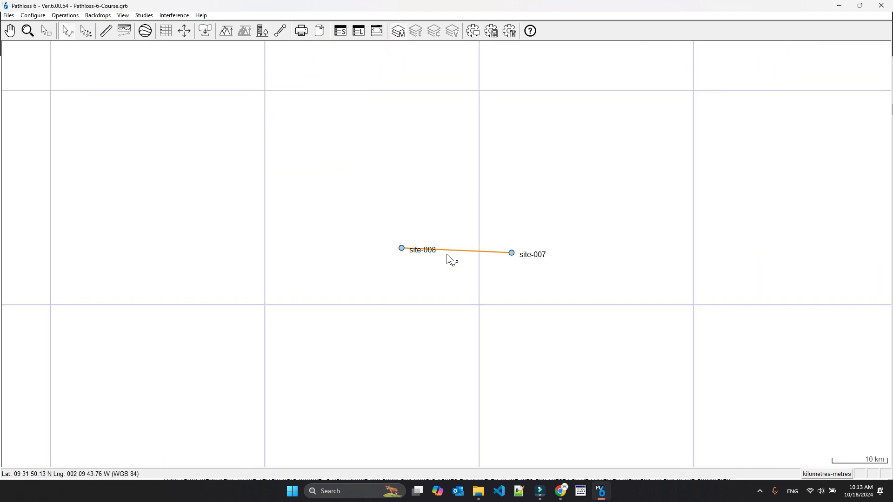